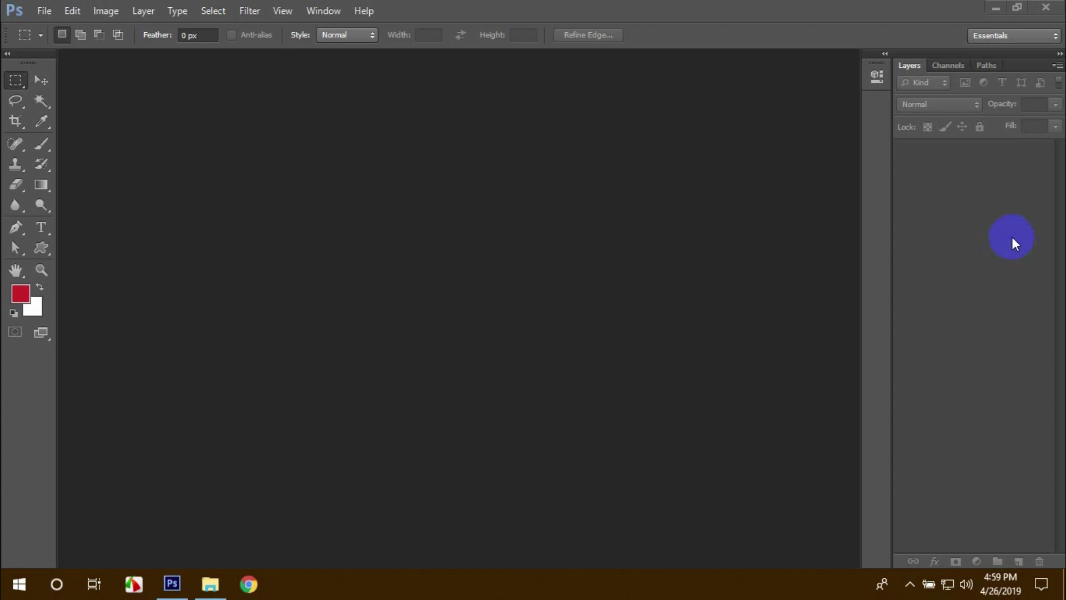
Show the Actions panel with Default Actions as a shorter floating panel on the right.
left_click(322, 15)
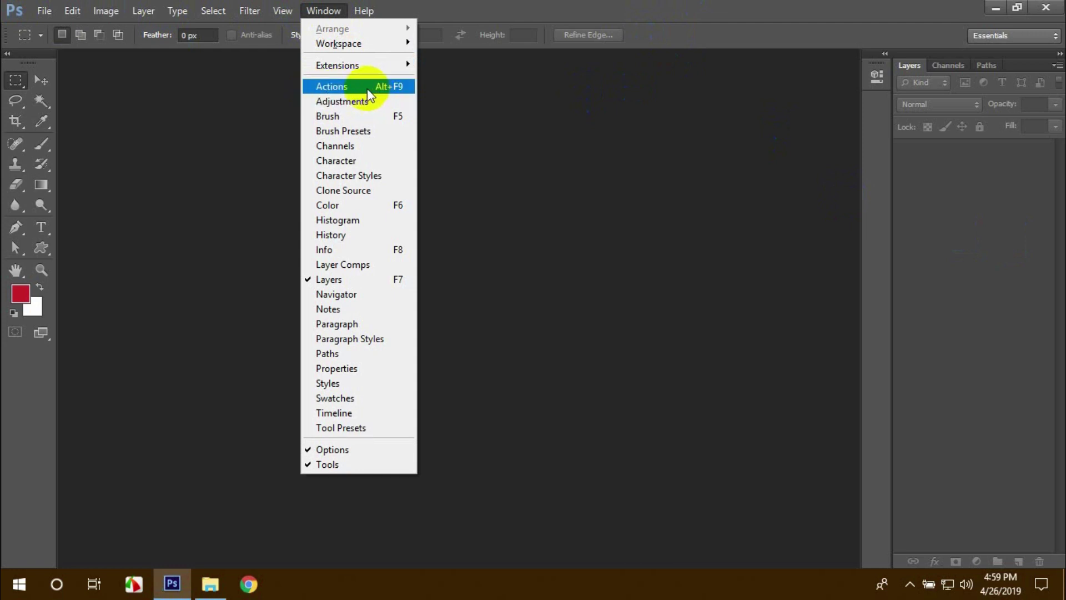
left_click(400, 88)
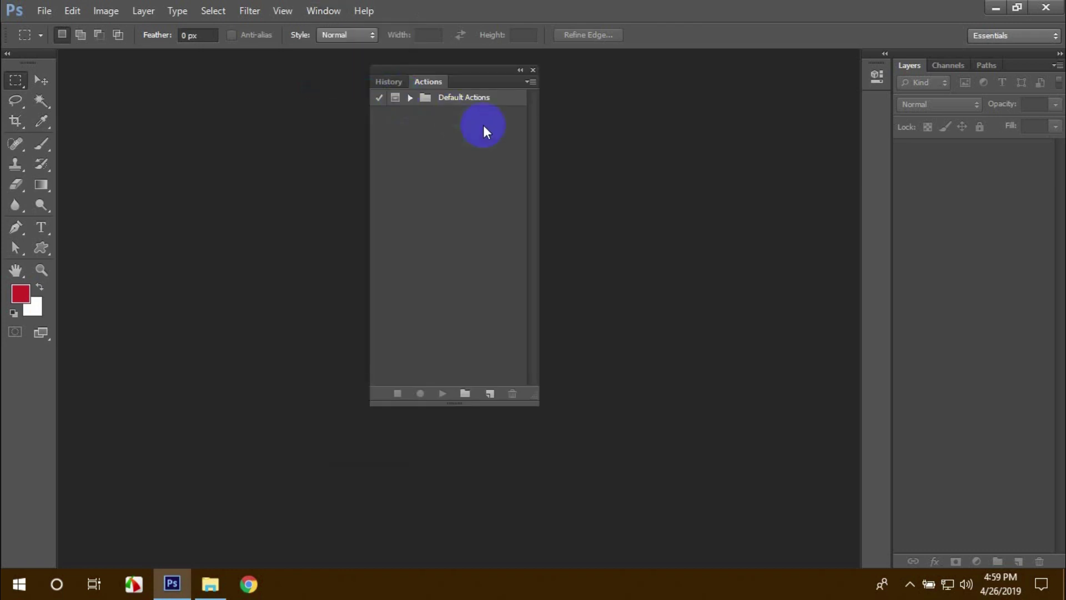
left_click_drag(483, 83, 727, 95)
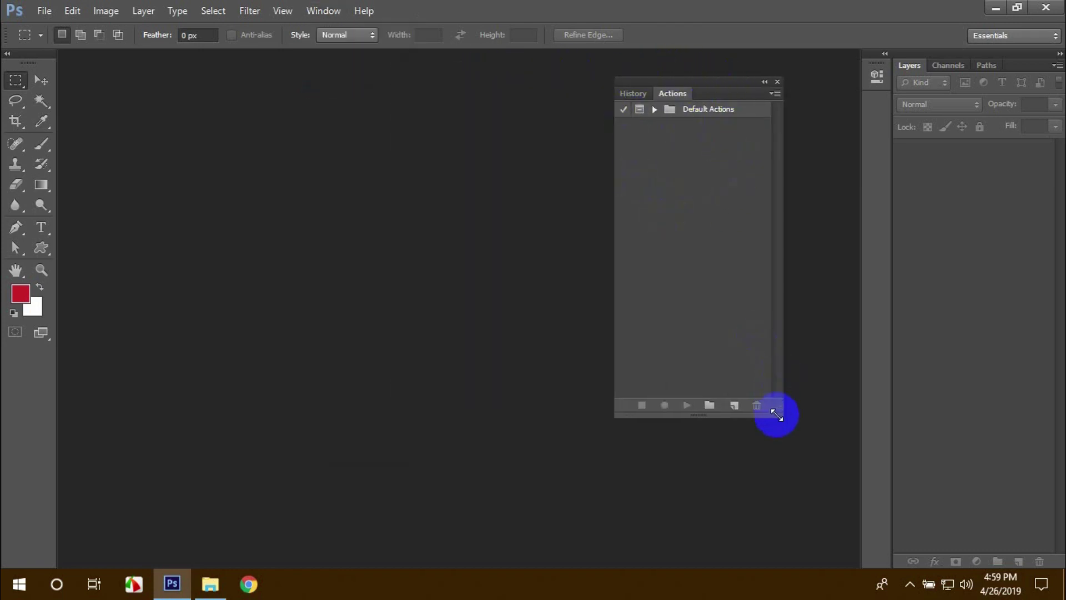
left_click_drag(777, 416, 769, 300)
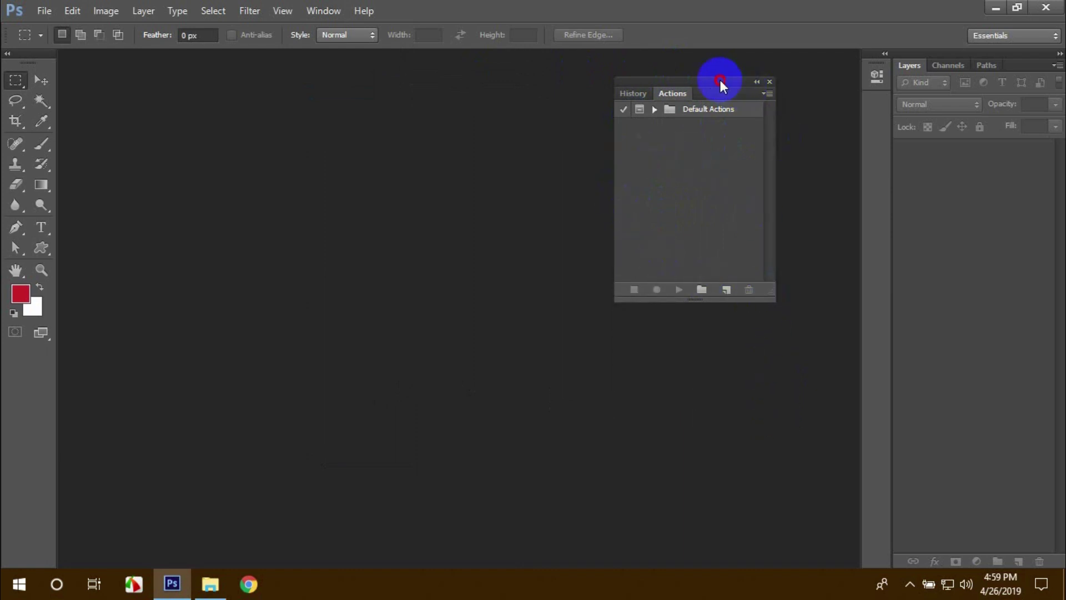
mouse_move(721, 83)
left_mouse_down()
mouse_move(709, 96)
mouse_move(698, 85)
left_mouse_up()
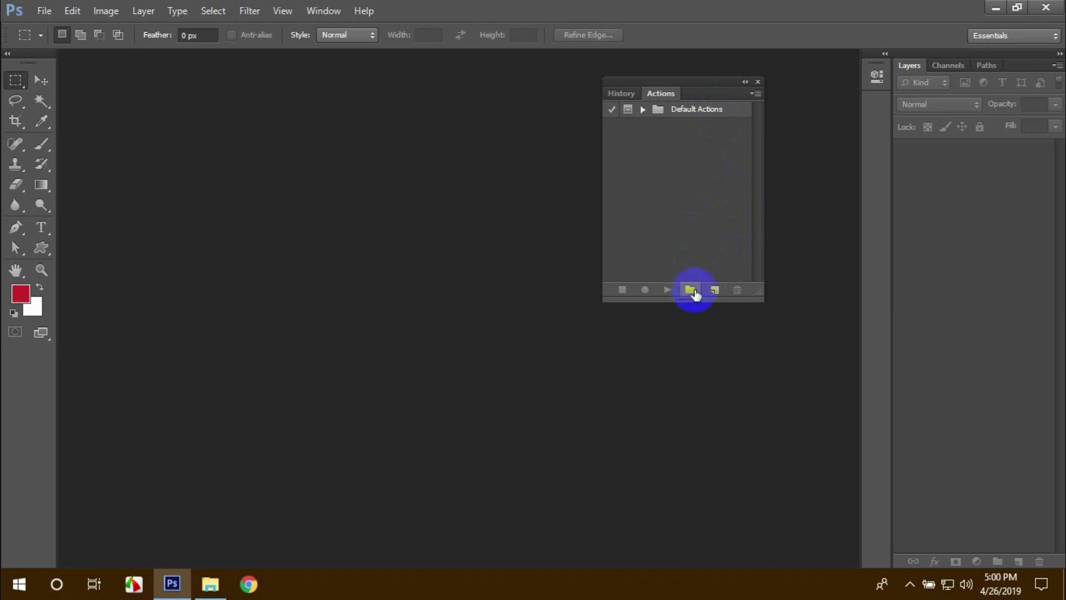
Add a new action set called 'Effect' in the Actions panel.
left_click(694, 292)
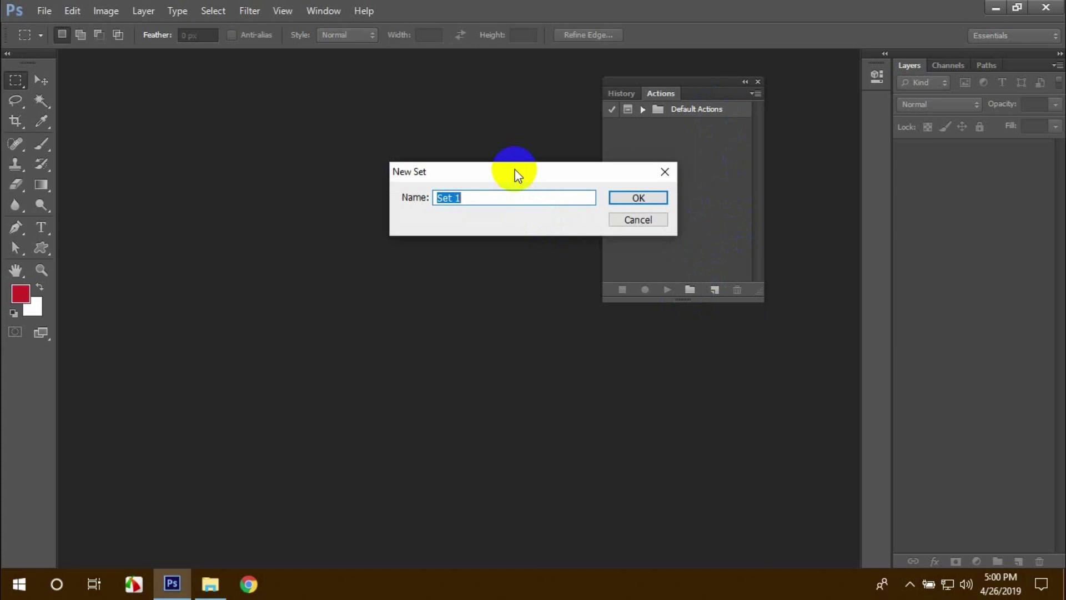
type("Effect")
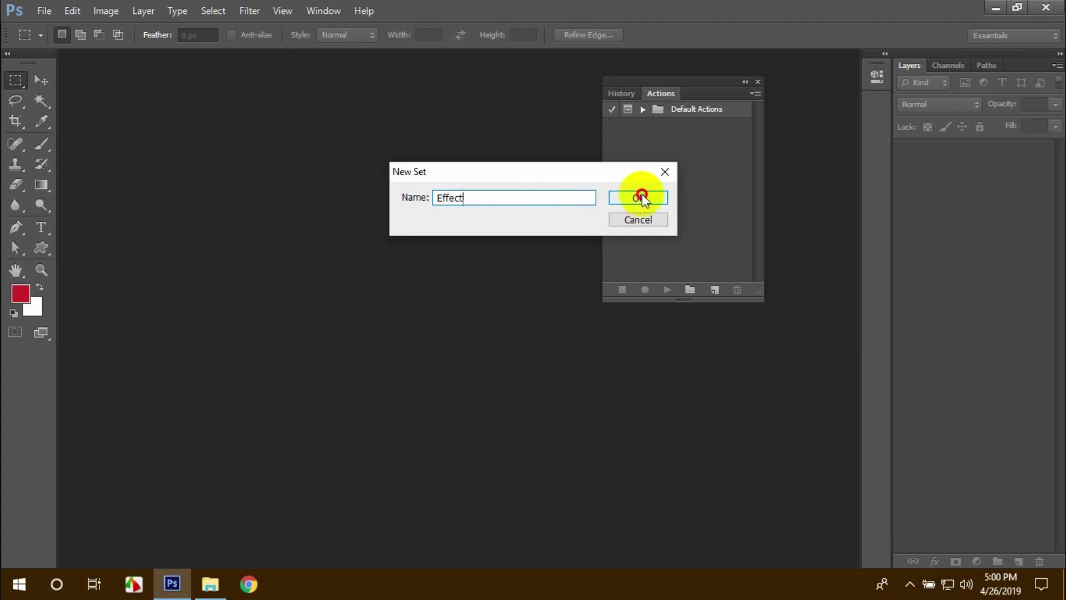
left_click(640, 198)
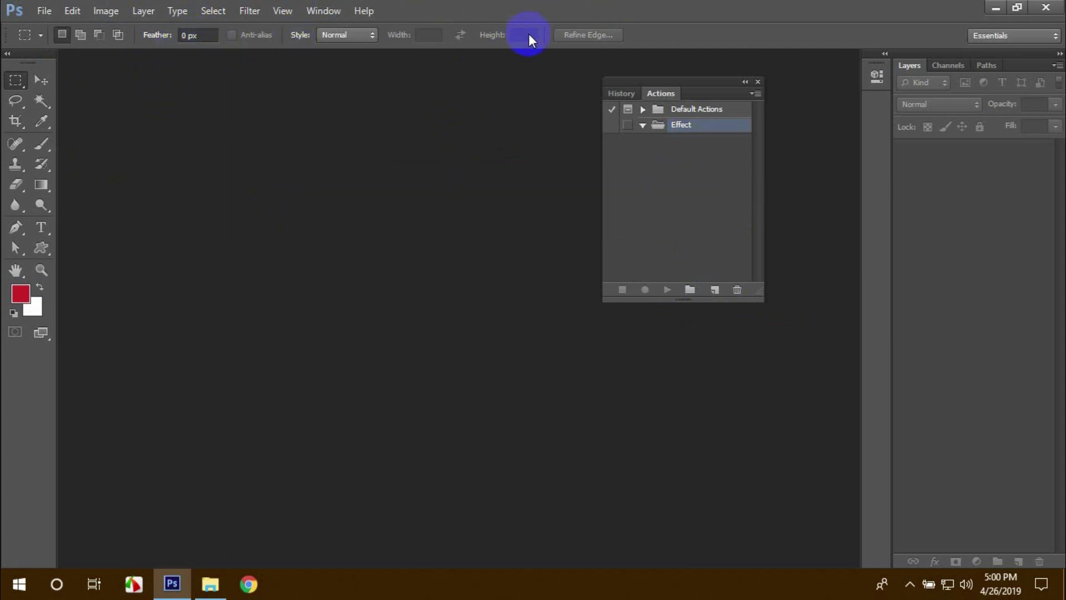
Open 368586-oak-tree.jpg from the Desktop.
left_click(44, 10)
left_click(61, 41)
left_click(352, 189)
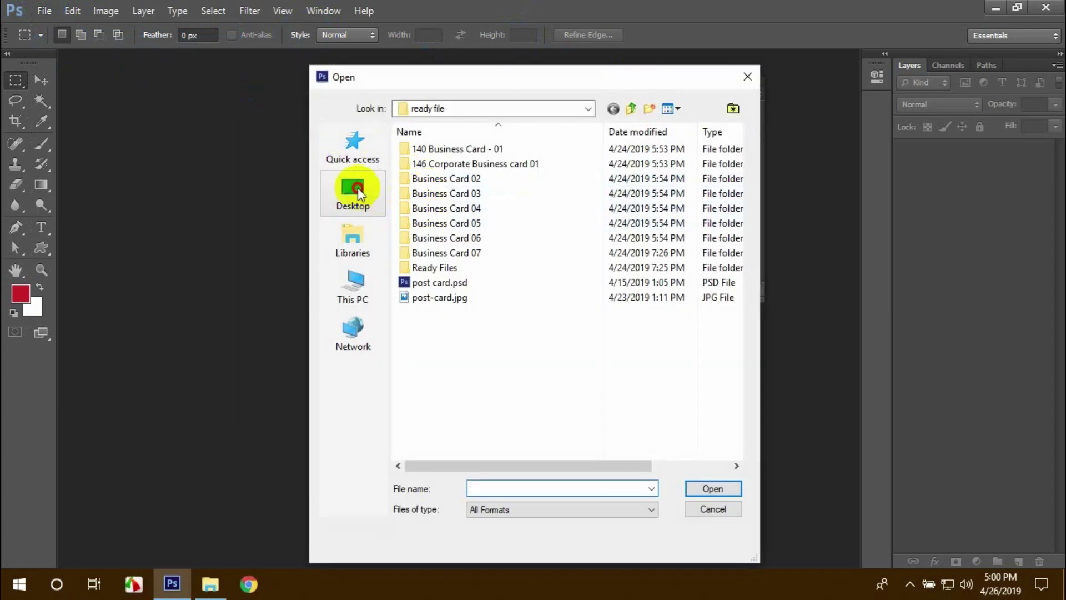
left_click(636, 318)
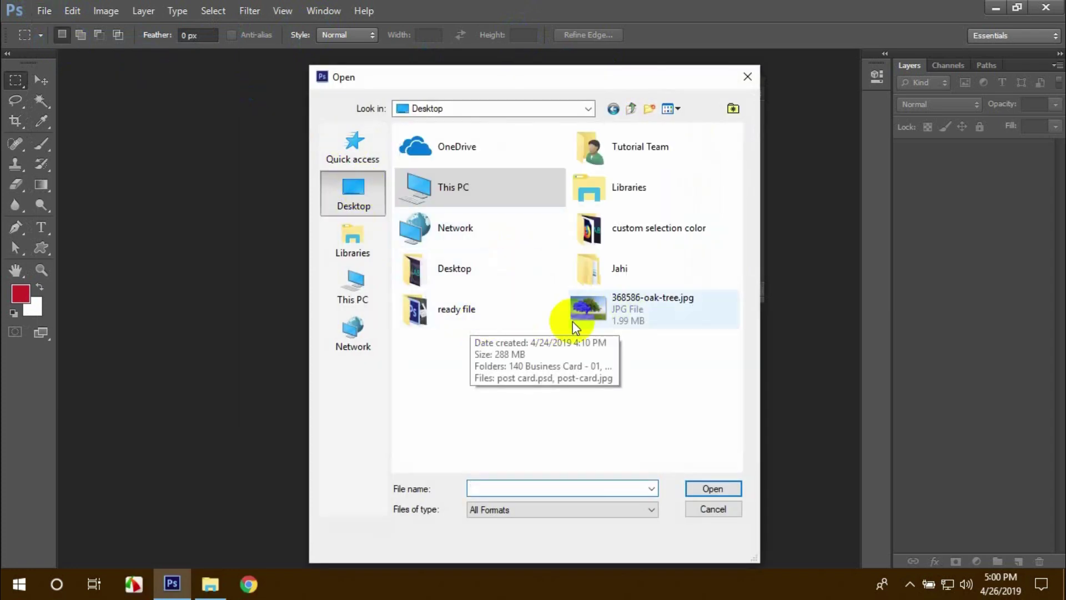
double_click(634, 314)
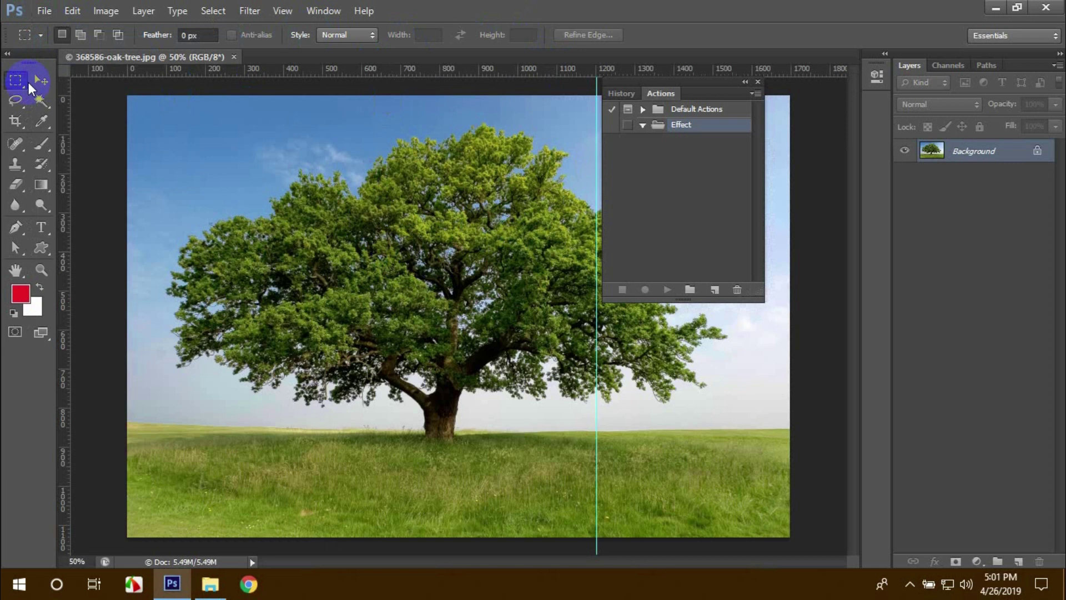
Drag the vertical guide off the photo with the Move tool.
left_click(34, 81)
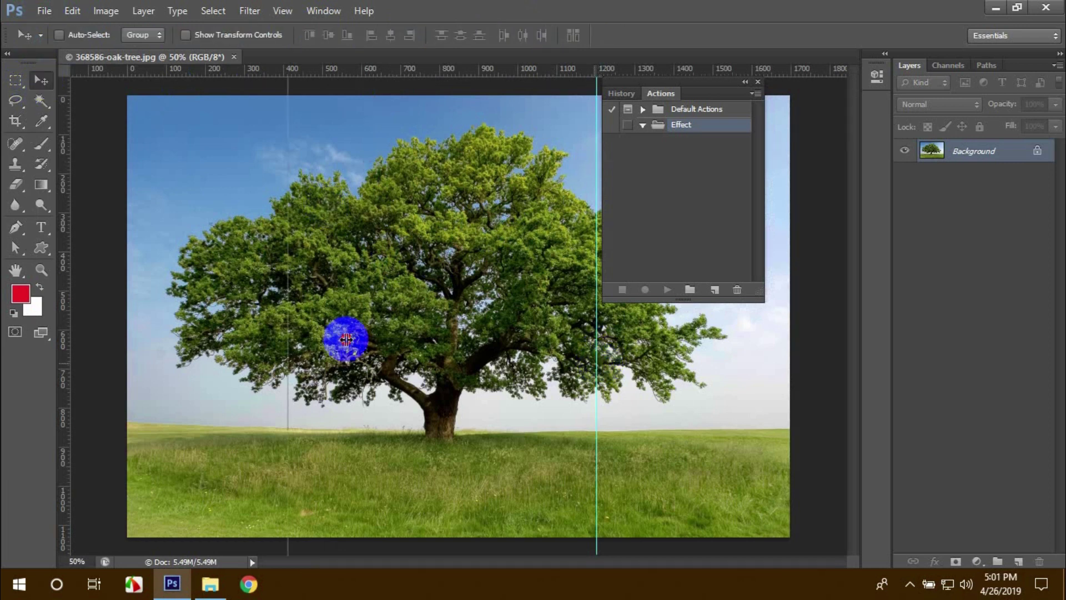
left_click_drag(599, 363, 60, 323)
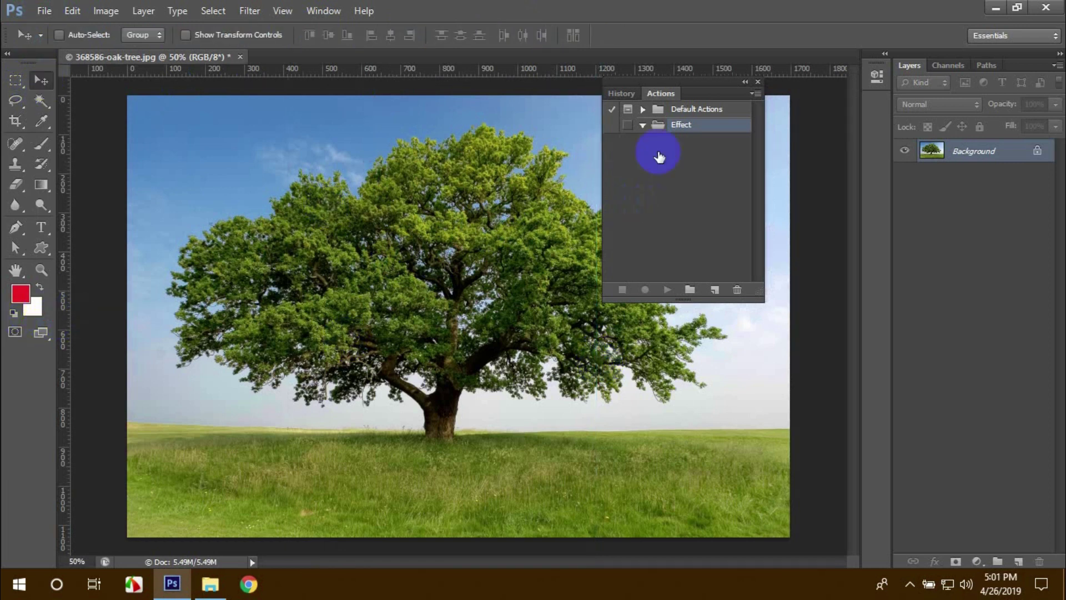
left_click_drag(679, 79, 784, 93)
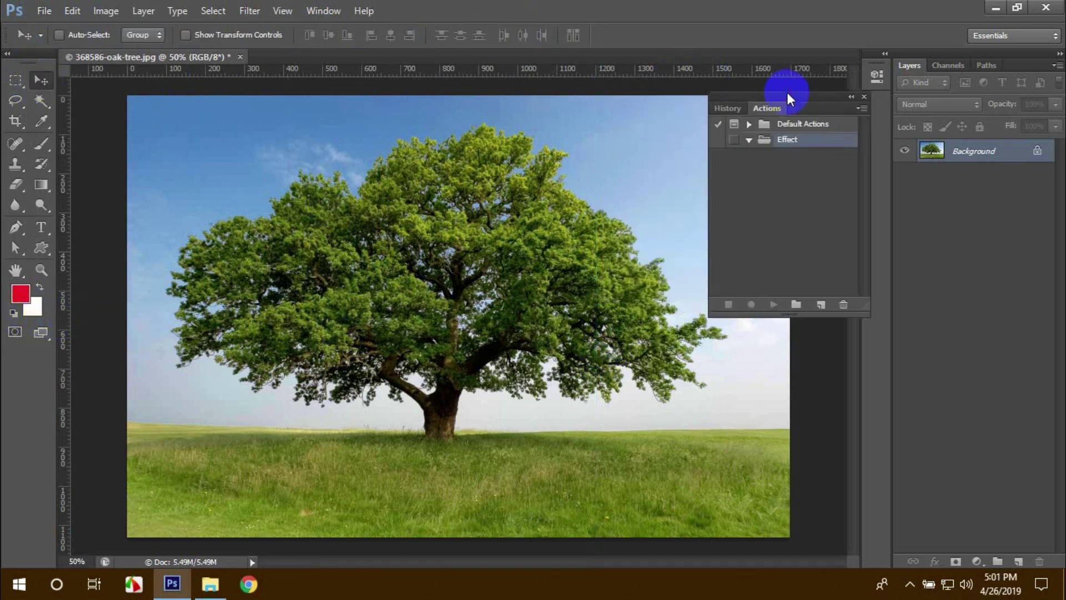
Create a 'Gradient Map' action in the Effect set and start recording.
left_click(820, 304)
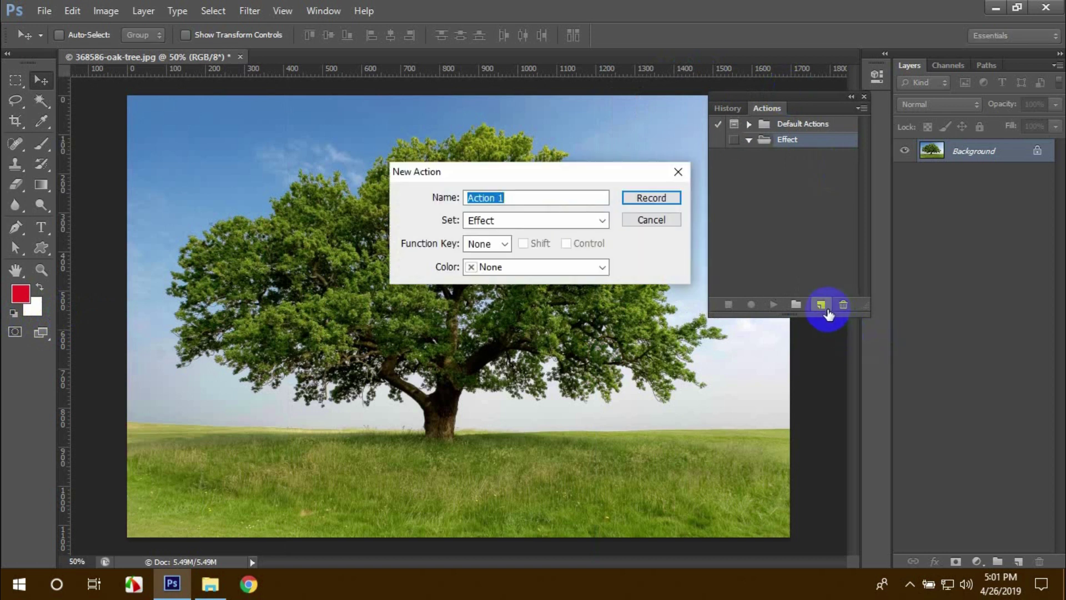
type("G")
type("radient Map")
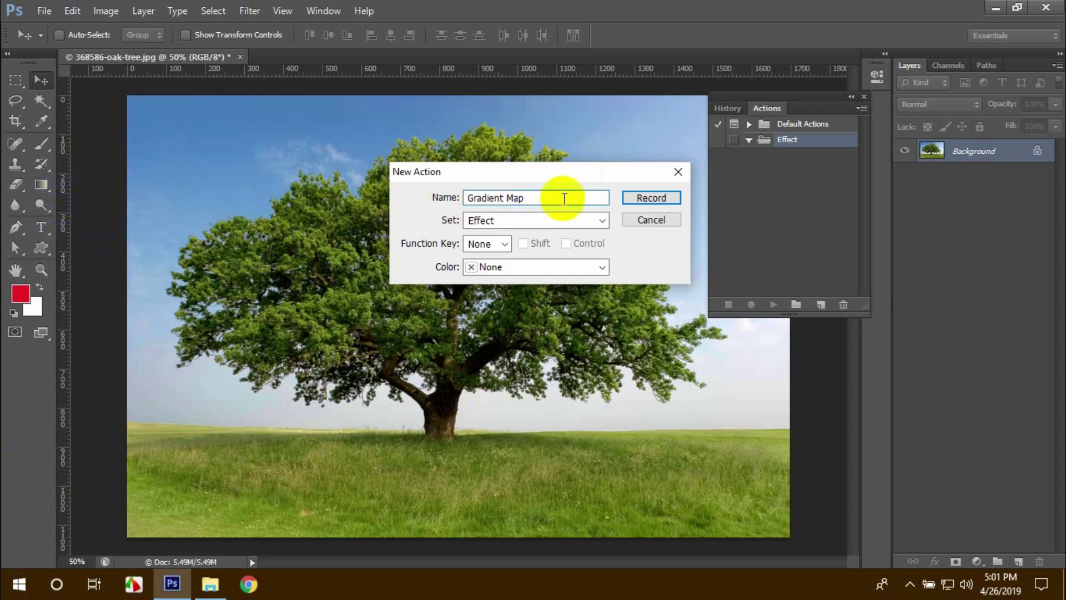
left_click_drag(564, 173, 534, 192)
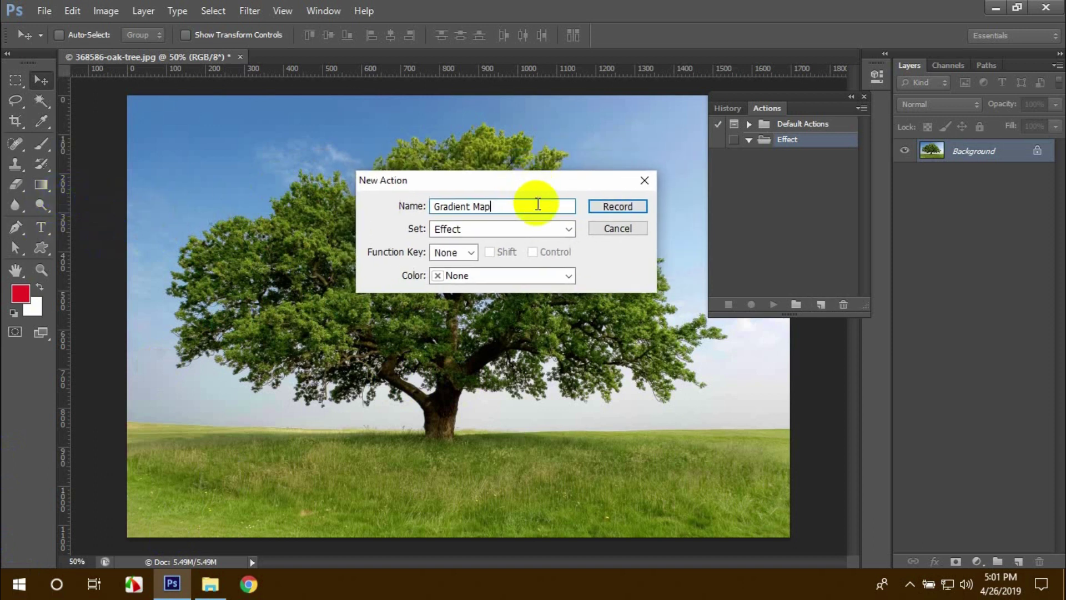
left_click(608, 209)
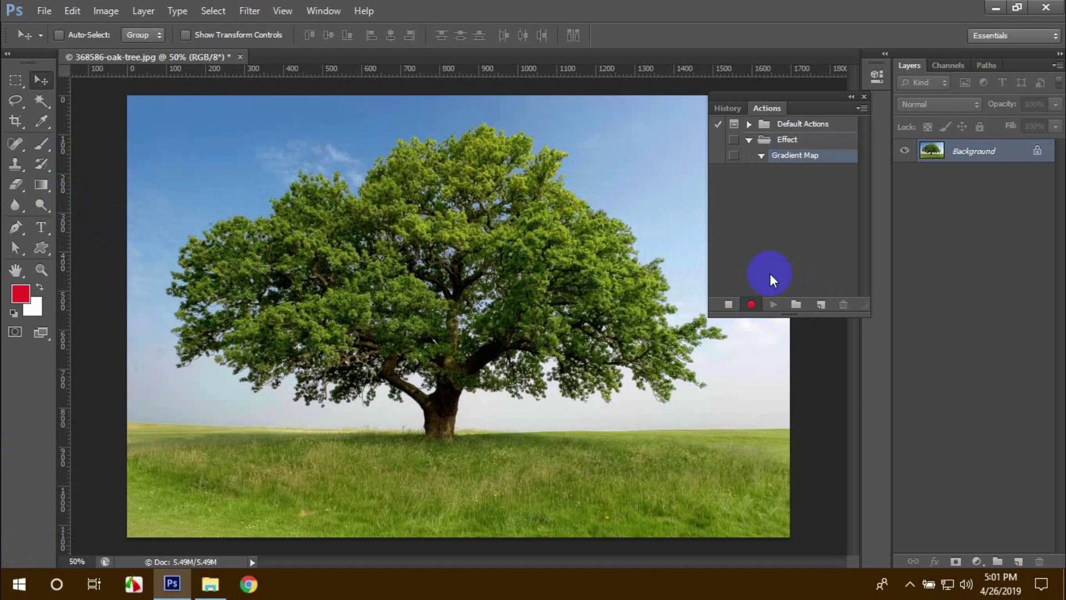
Add a Brightness/Contrast adjustment layer with increased brightness.
left_click_drag(812, 99, 796, 117)
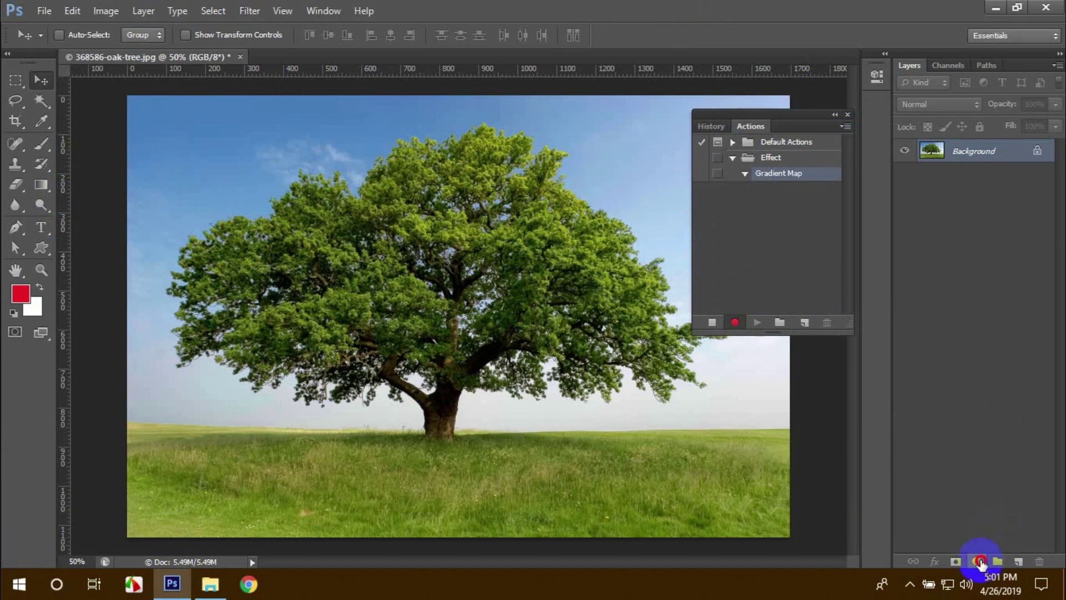
left_click(982, 561)
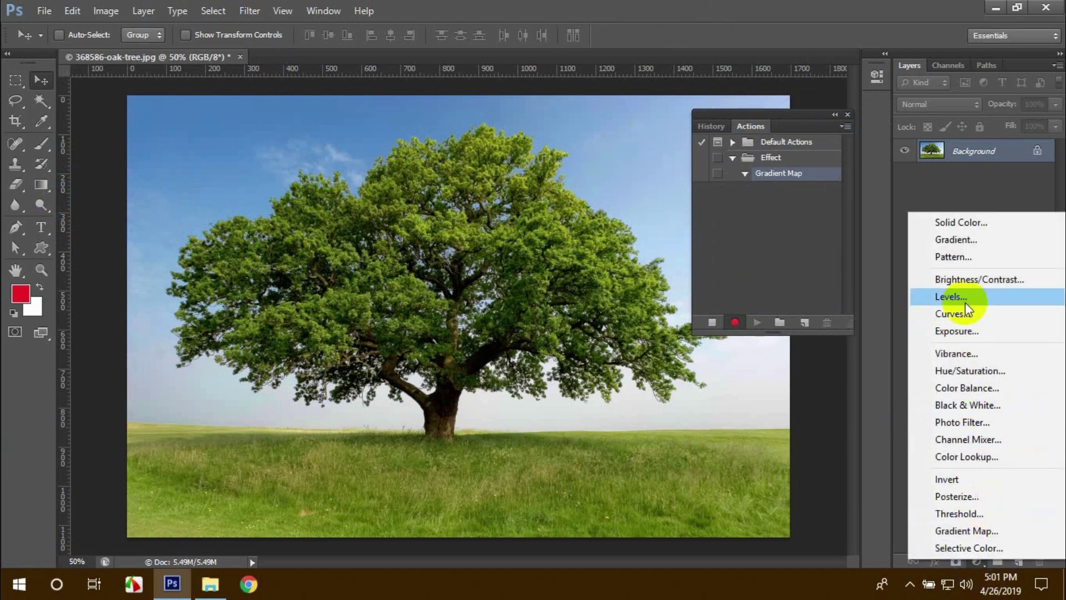
left_click(979, 281)
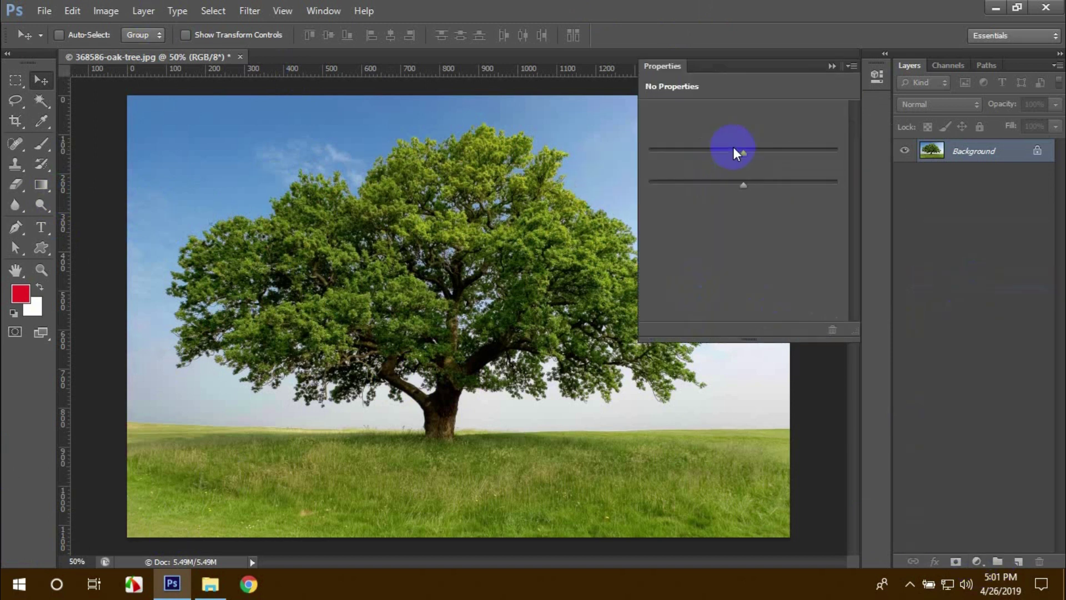
left_click_drag(742, 150, 769, 152)
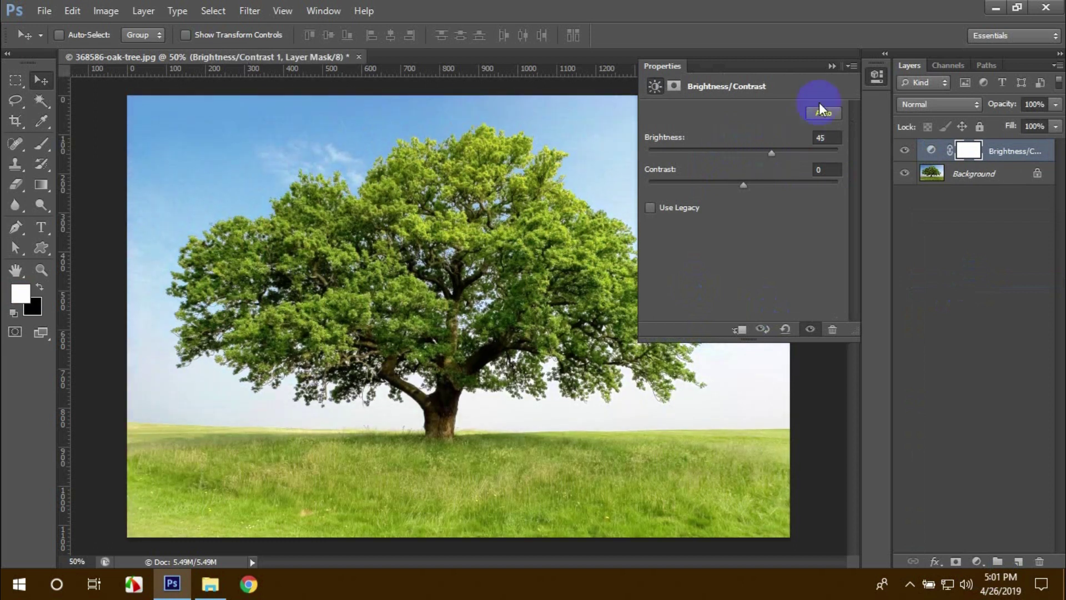
left_click(832, 66)
left_click(780, 173)
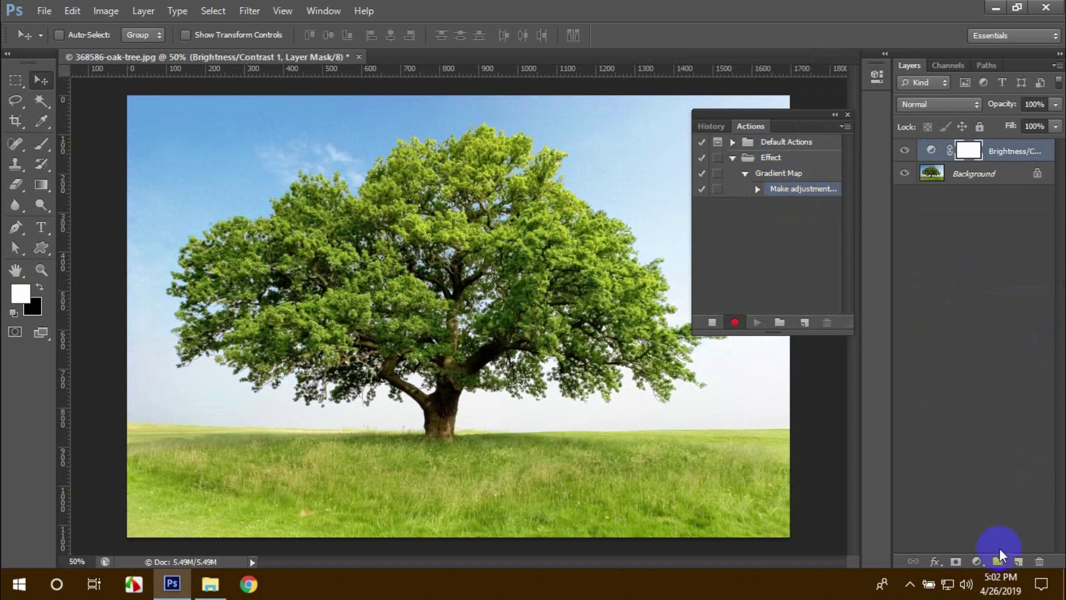
Add a Vibrance adjustment layer with vibrance raised to +22.
left_click(977, 562)
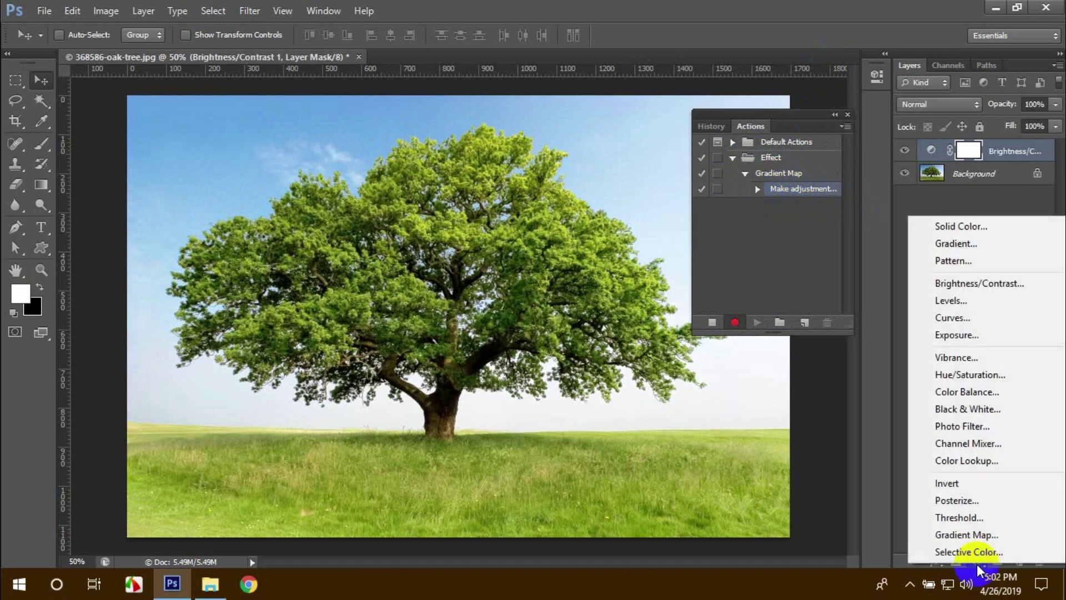
left_click(951, 358)
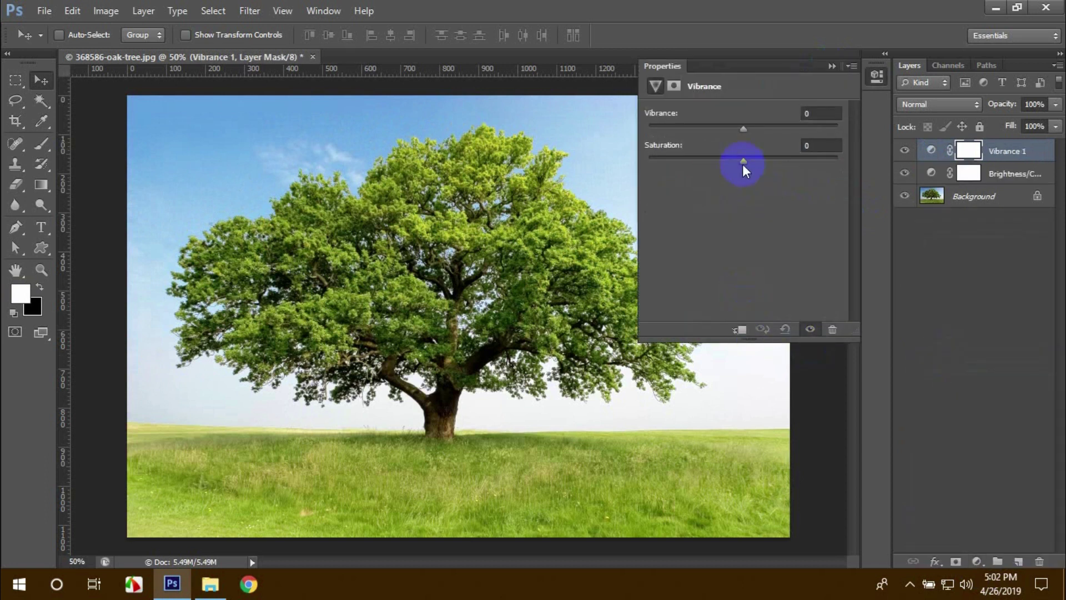
left_click_drag(743, 127, 764, 129)
left_click(831, 65)
left_click(977, 561)
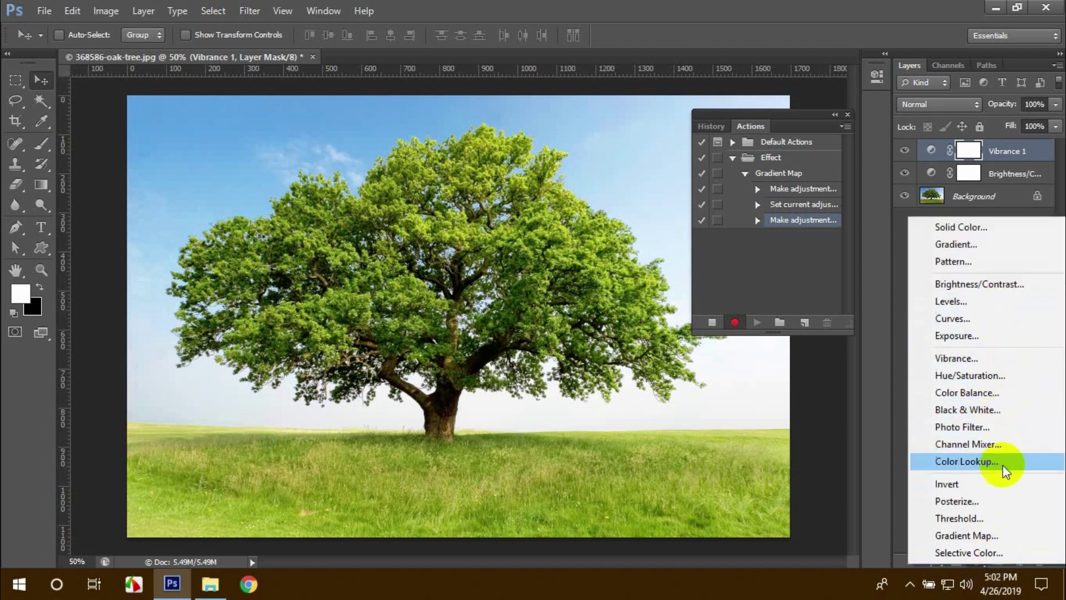
Add a Gradient Map layer using the Black, White preset to make the photo grayscale.
left_click(1004, 538)
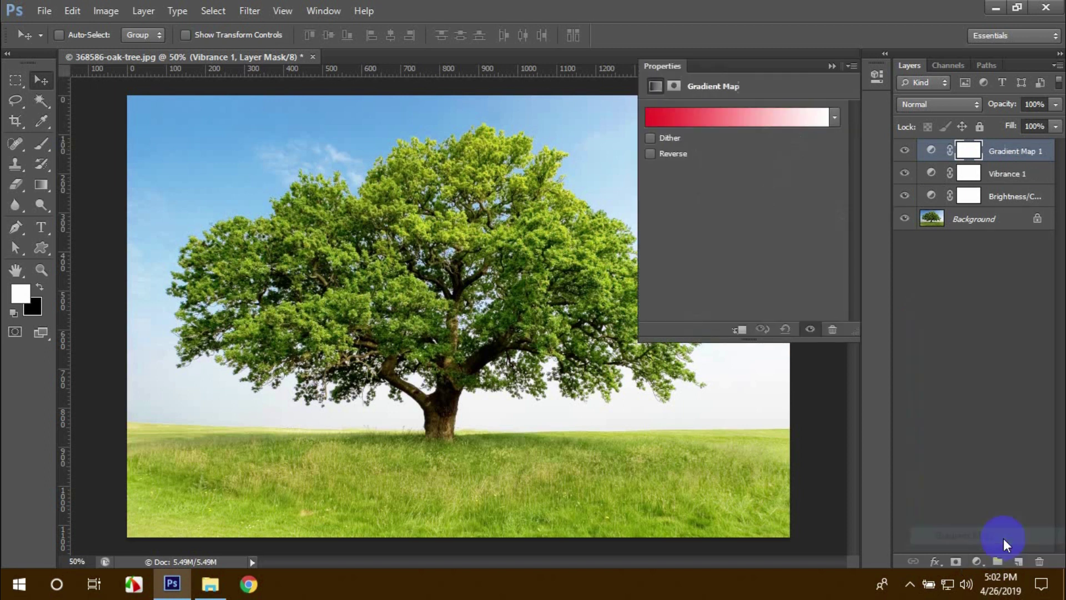
left_click(717, 118)
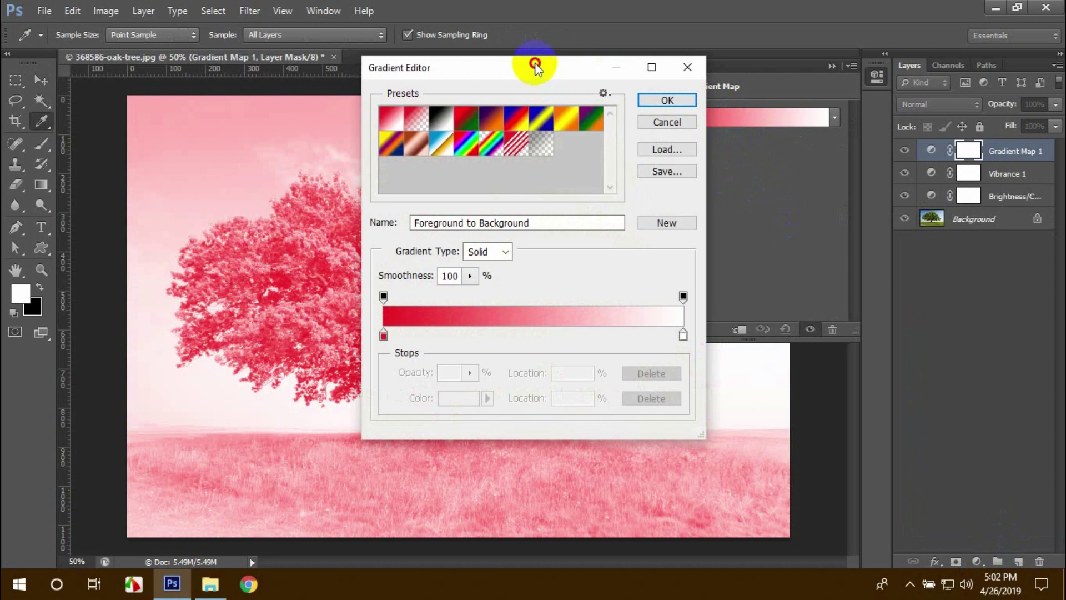
left_click_drag(536, 67, 894, 121)
left_click(798, 172)
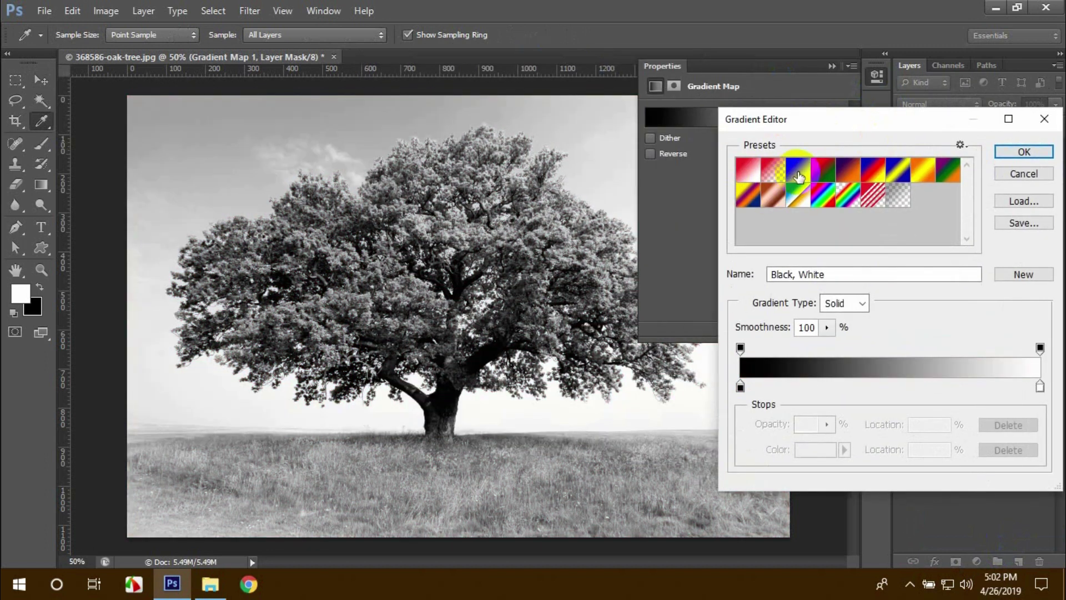
left_click(848, 170)
left_click(900, 176)
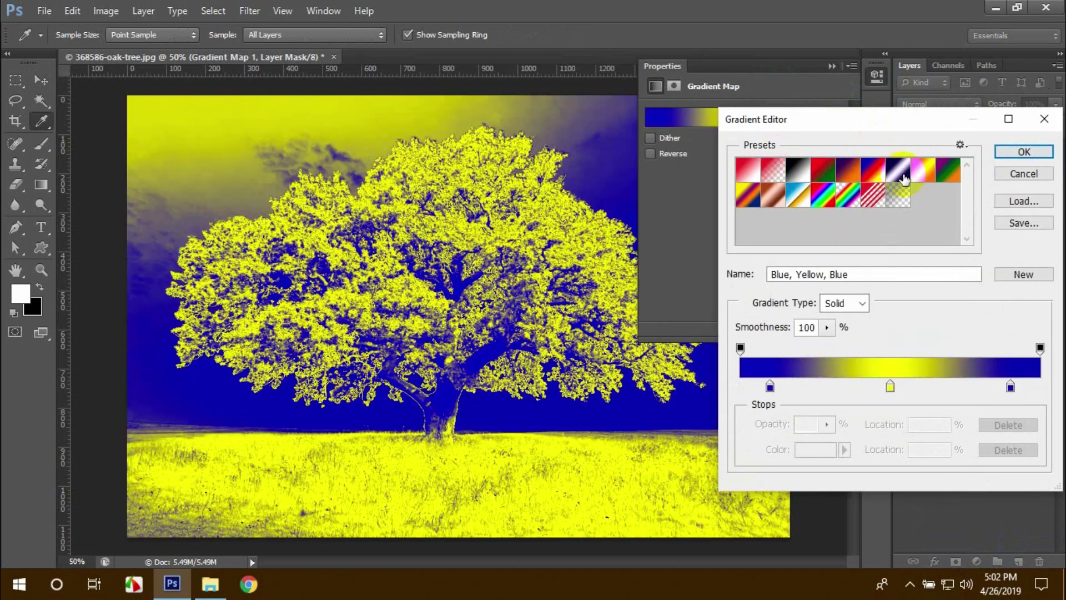
left_click(797, 169)
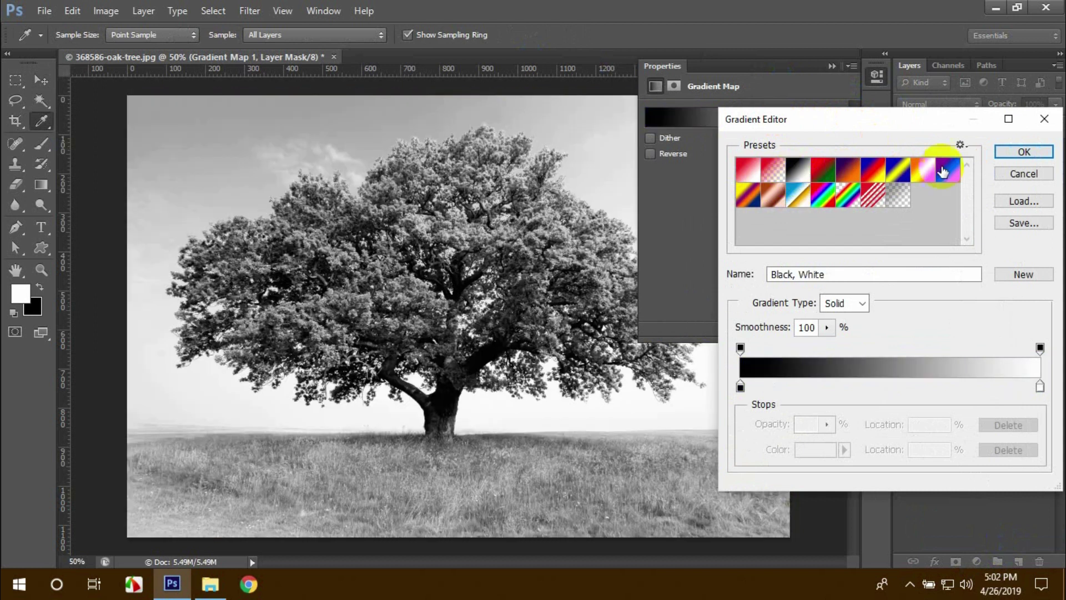
left_click(1023, 152)
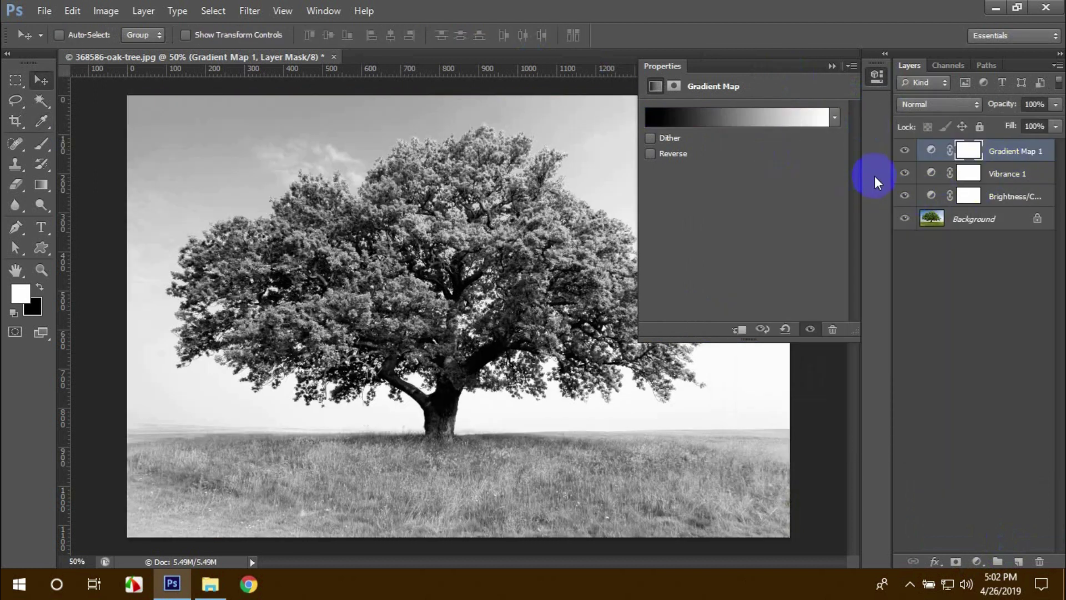
left_click(831, 66)
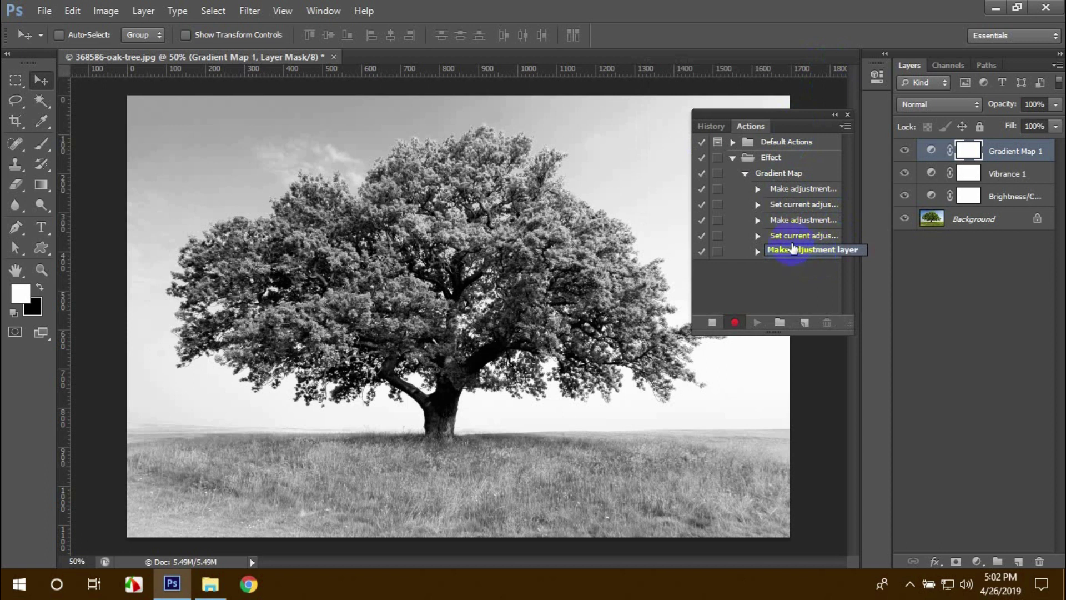
Open the File menu.
left_click(44, 10)
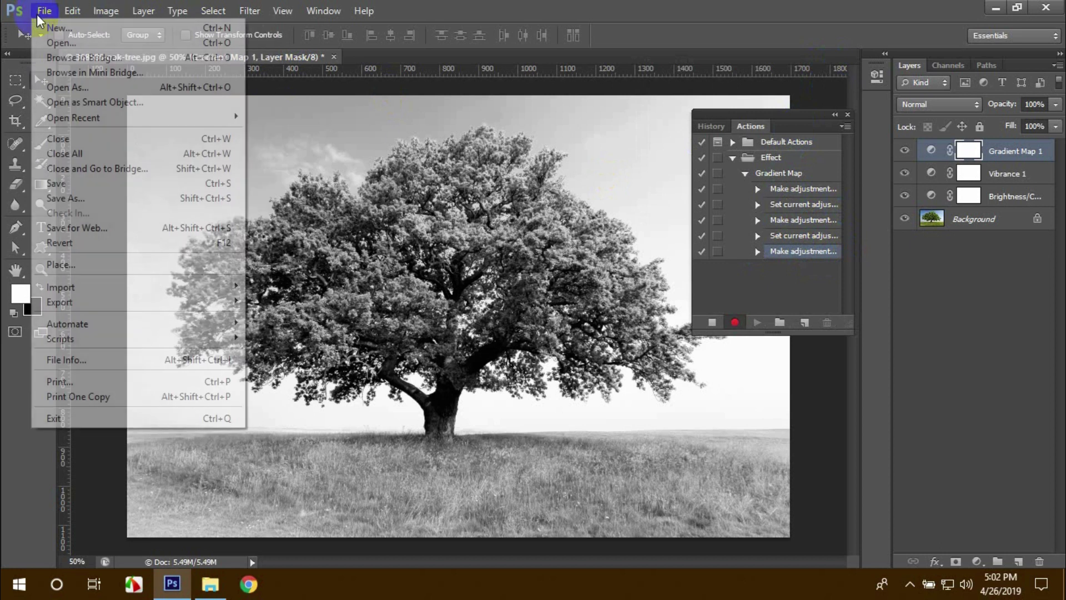
Save the image to the Desktop as JPEG named 'reflid', accepting default JPEG options.
left_click(91, 187)
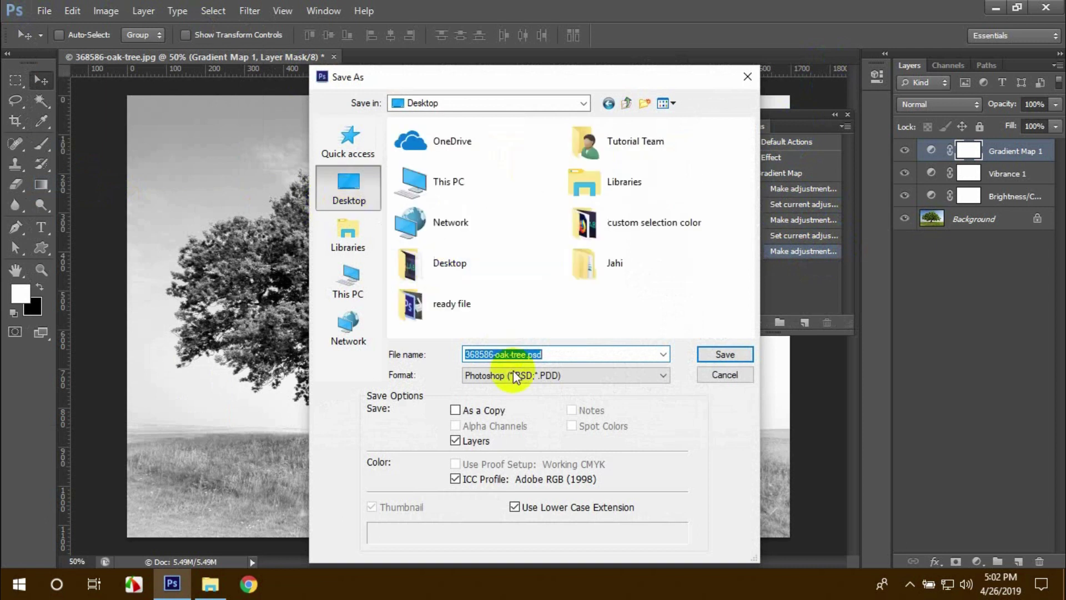
left_click(513, 375)
left_click(511, 478)
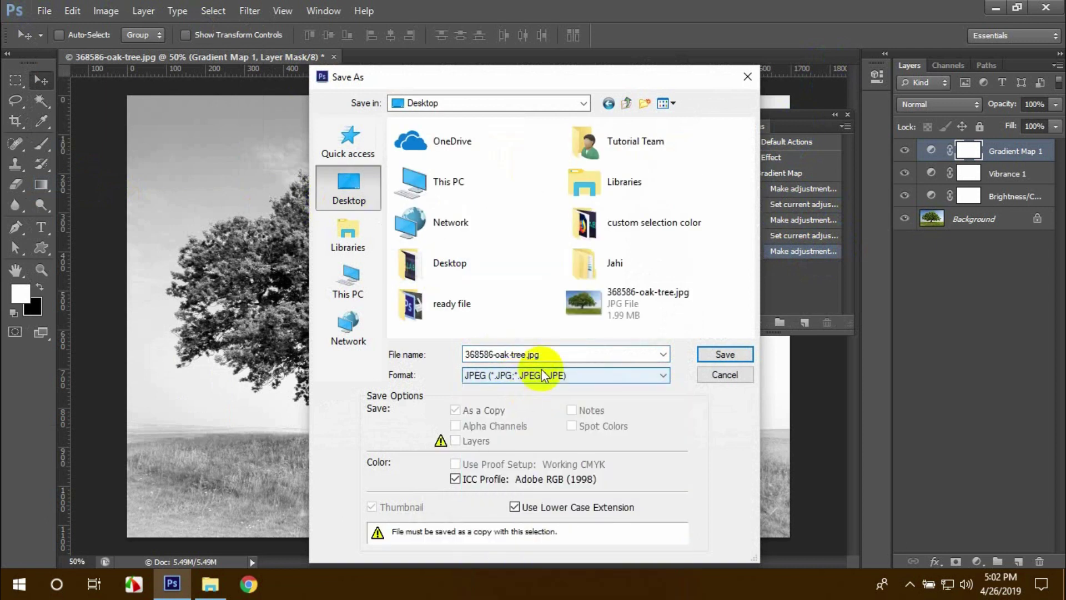
double_click(550, 355)
type("reflid")
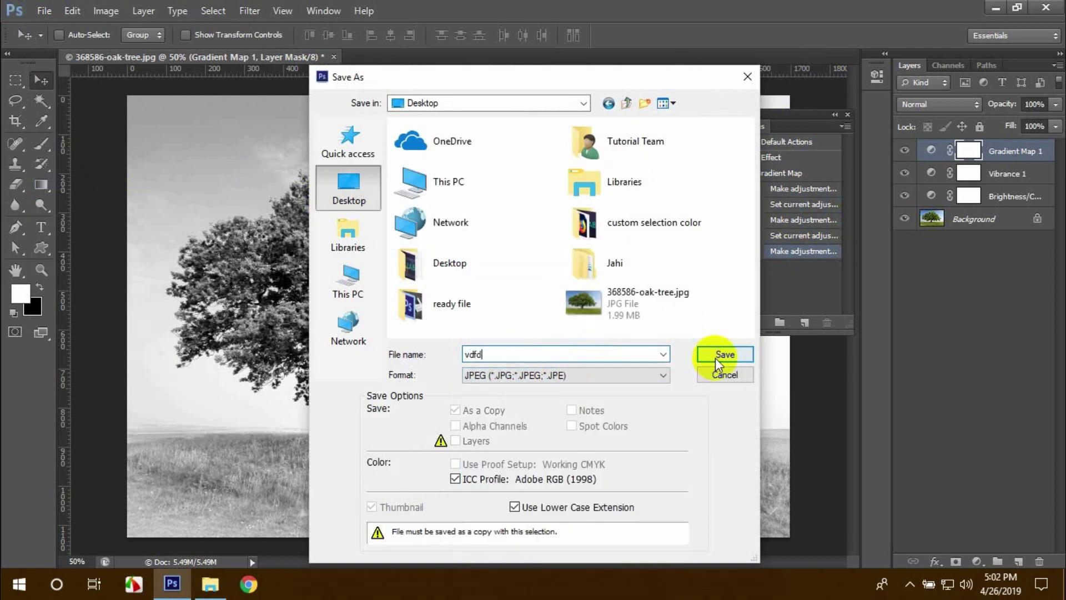
left_click(719, 355)
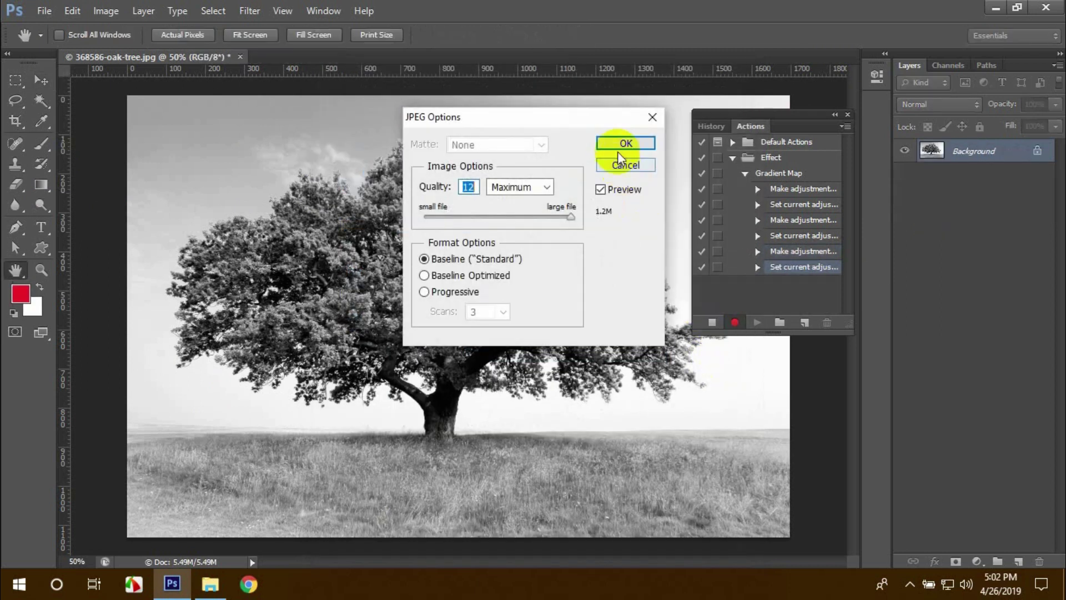
left_click(619, 147)
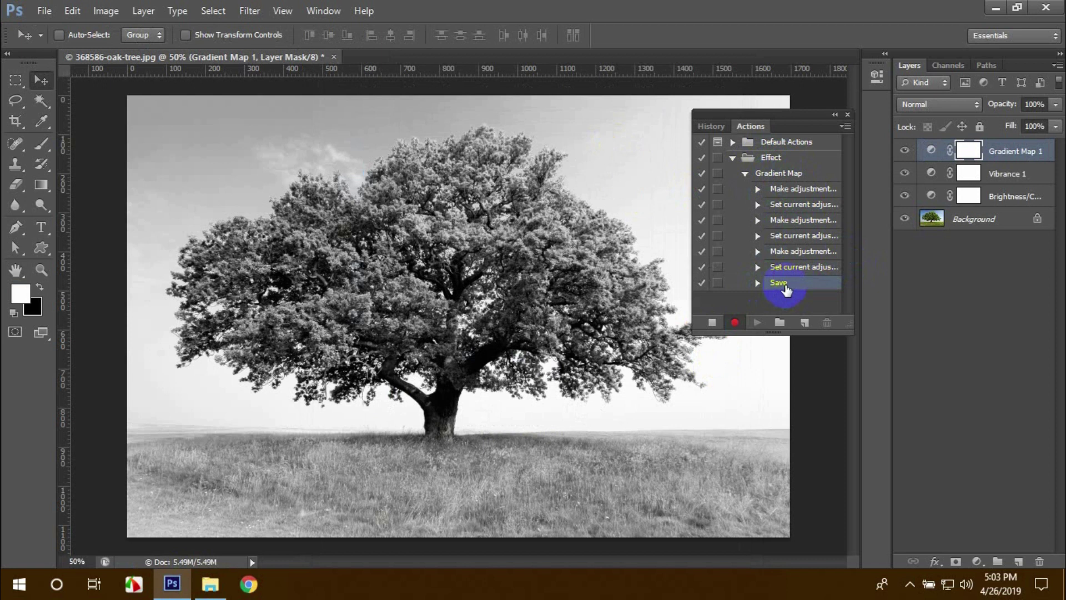
Stop recording, collapse the Gradient Map action's steps, and raise the Actions panel.
left_click(713, 321)
left_click(713, 324)
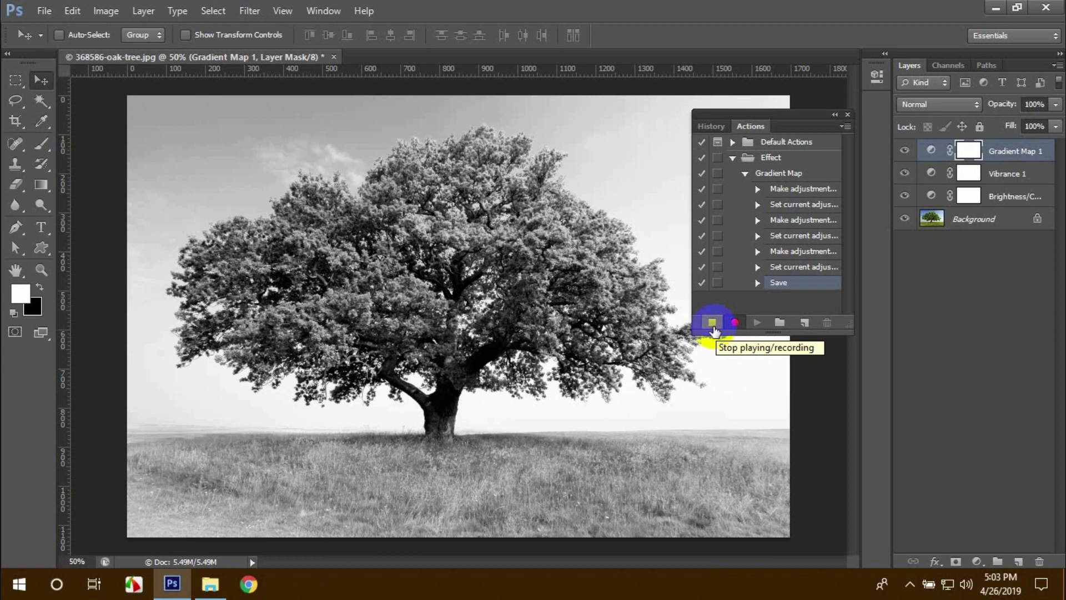
left_click(712, 325)
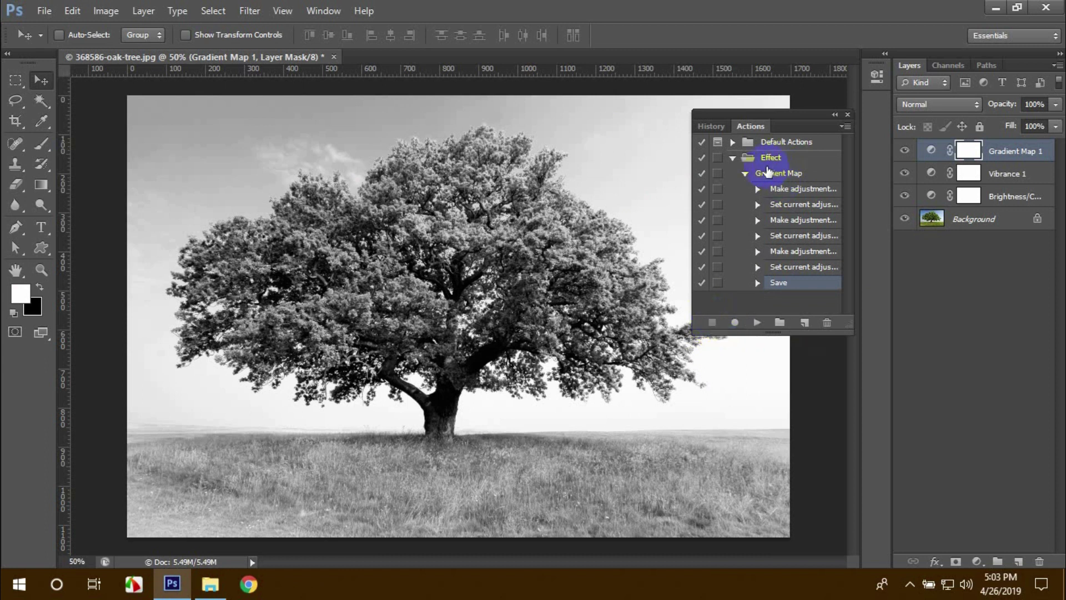
left_click(746, 174)
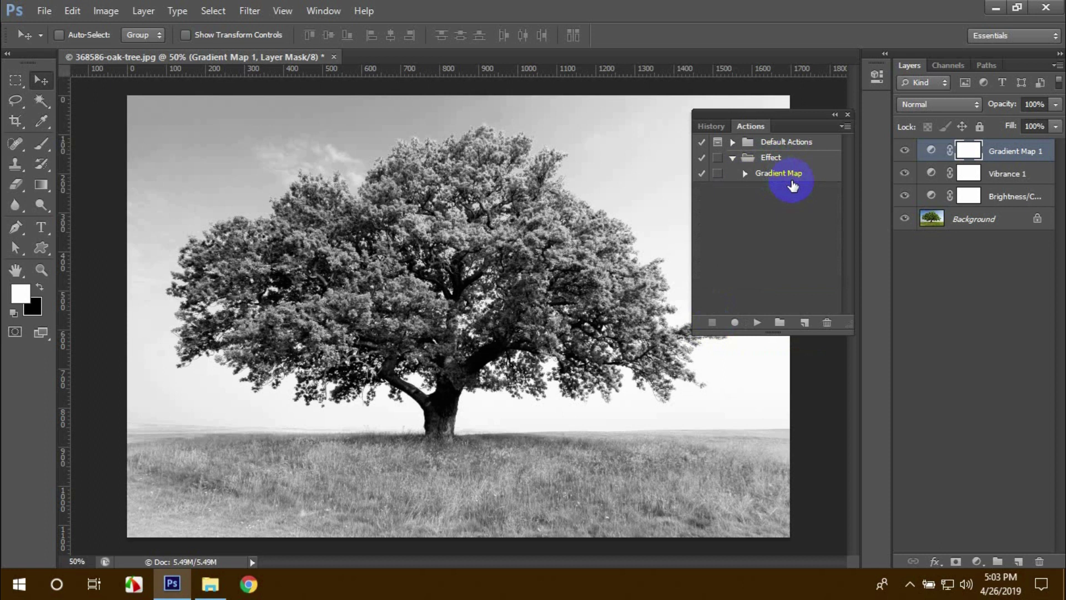
left_click_drag(788, 125, 791, 106)
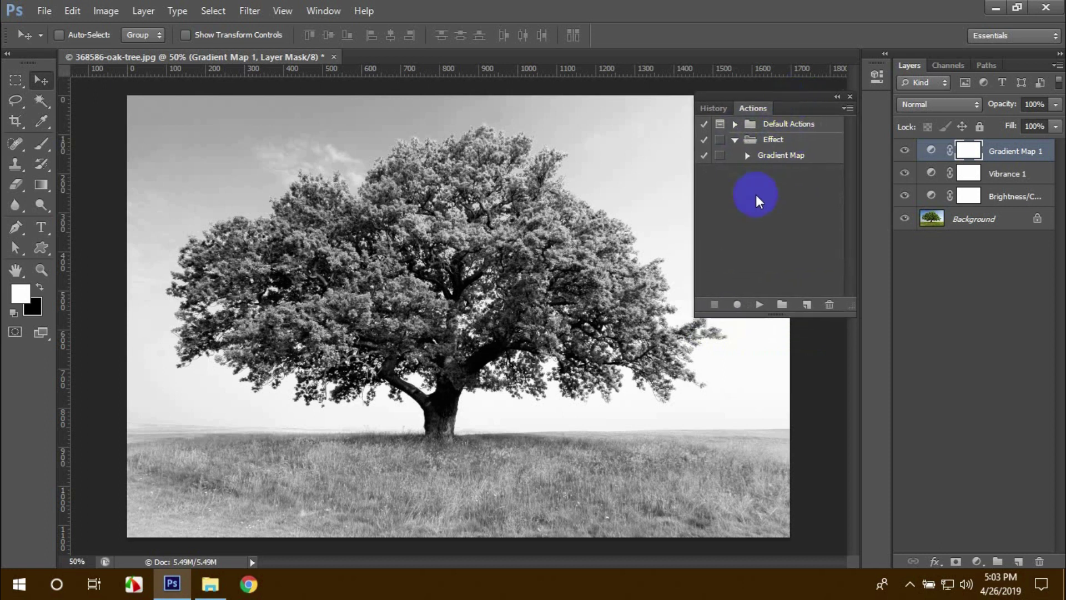
Open media_1369848658.jpg from the Jahi > Image folder.
left_click(44, 10)
left_click(60, 43)
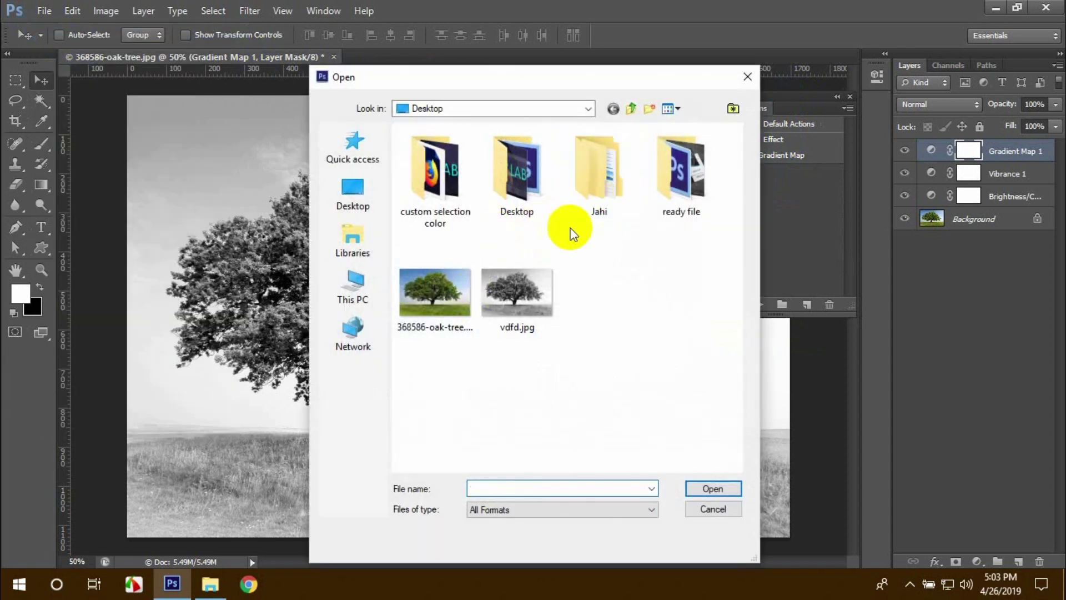
double_click(599, 183)
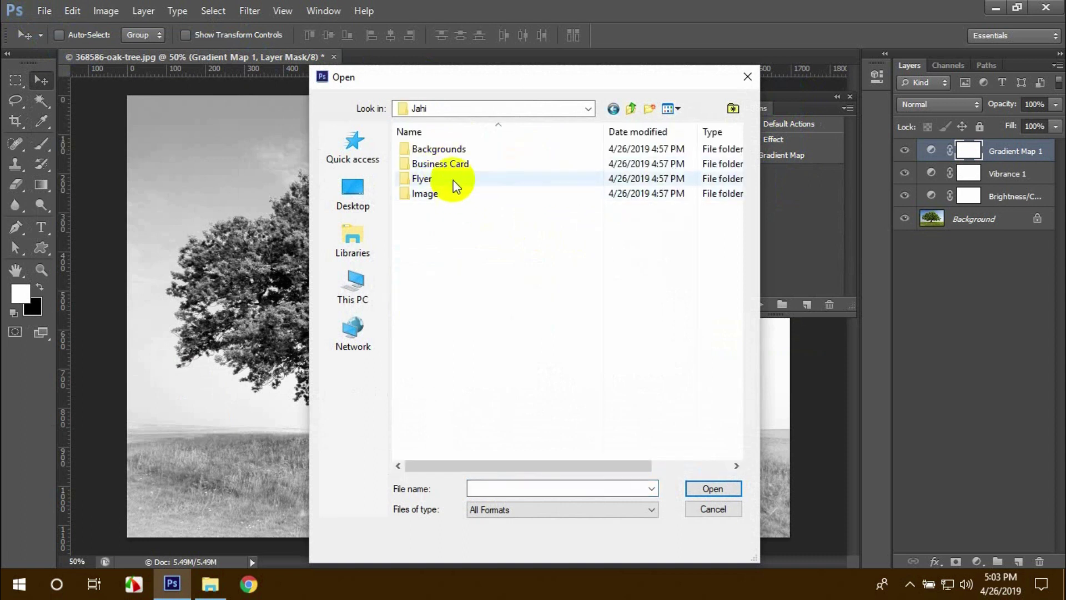
double_click(444, 194)
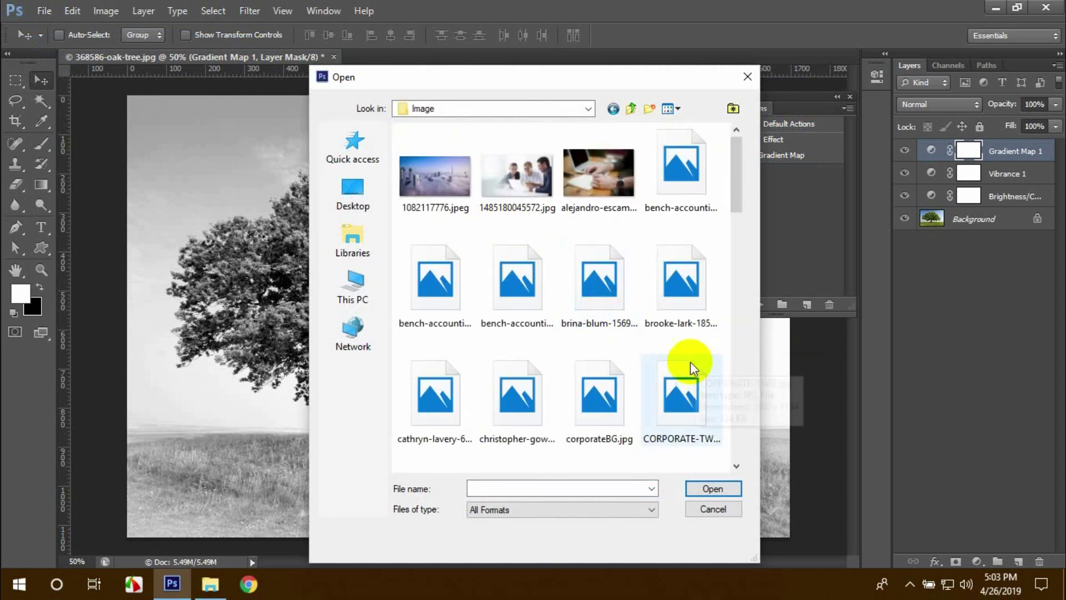
scroll(680, 357, "down", 2)
scroll(681, 357, "down", 1)
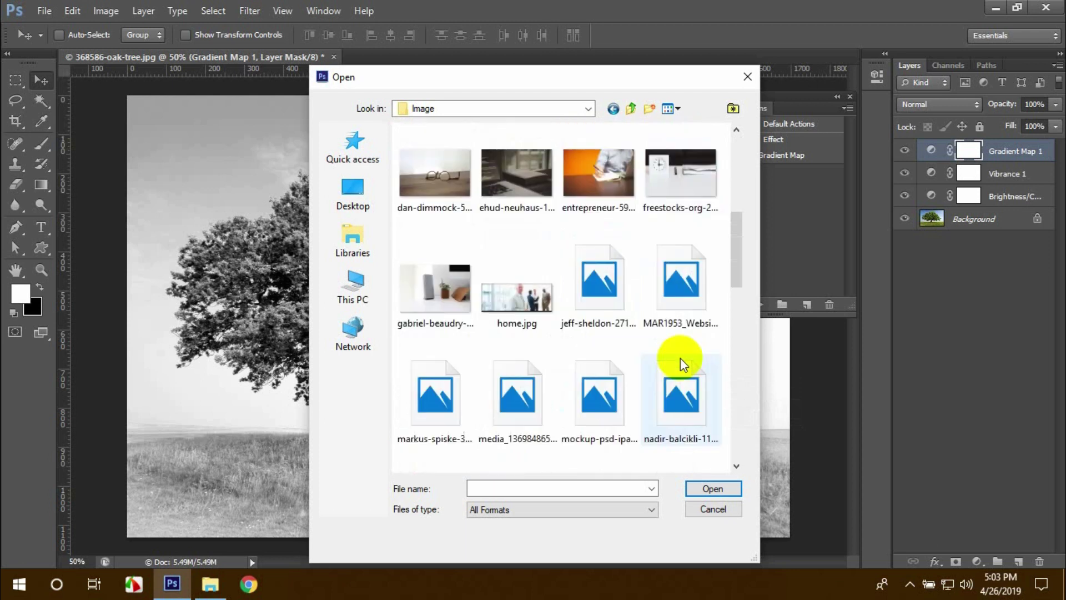
scroll(517, 310, "down", 3)
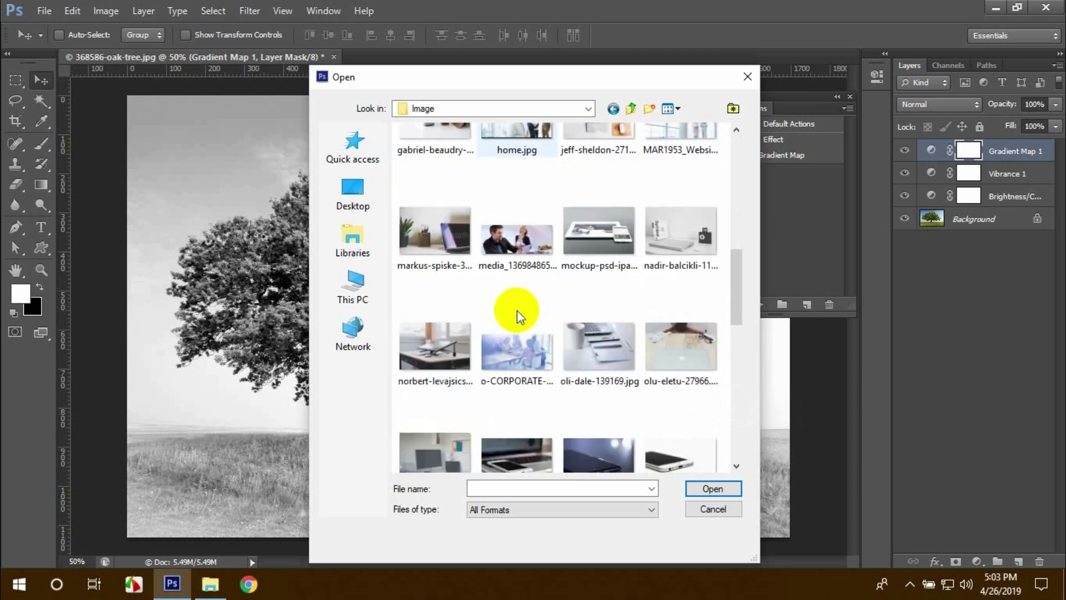
left_click(508, 239)
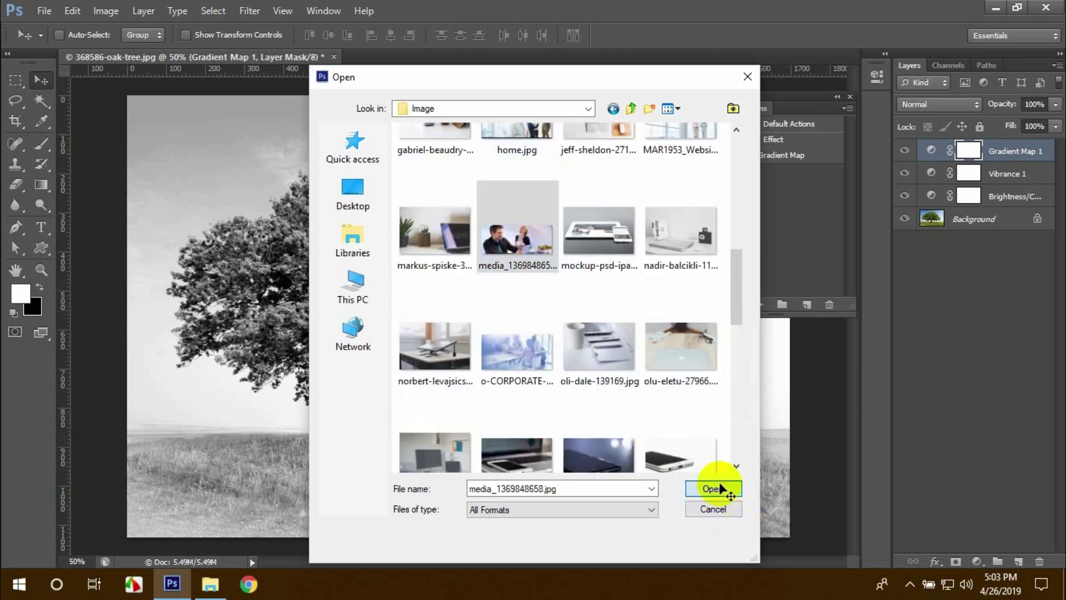
left_click(720, 486)
left_click(795, 140)
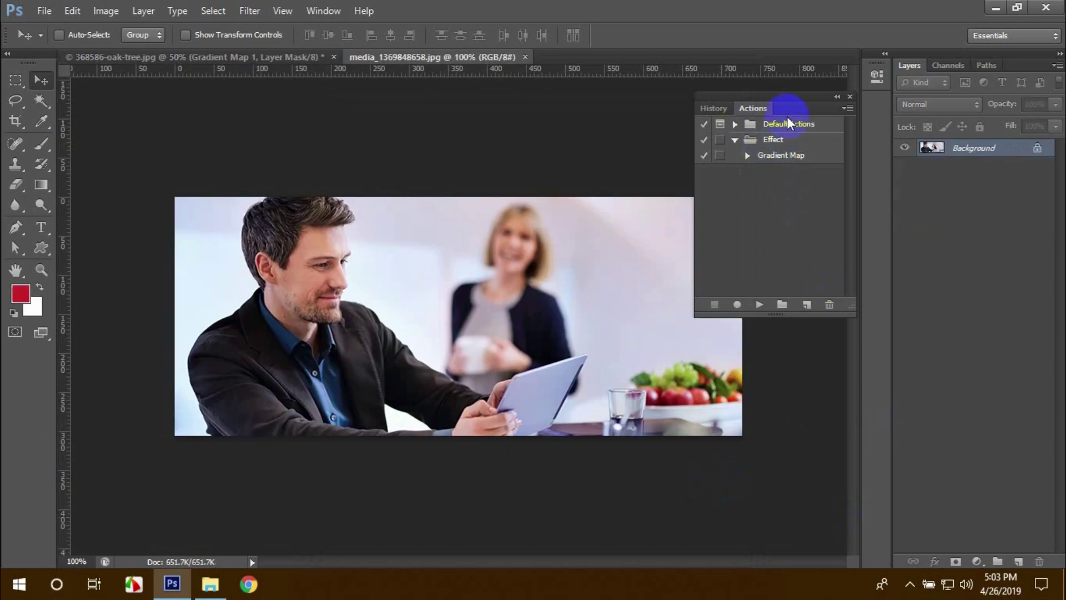
Play the Effect set's Gradient Map action on the tablet photo, turning it black-and-white.
left_click(770, 156)
left_click(785, 158)
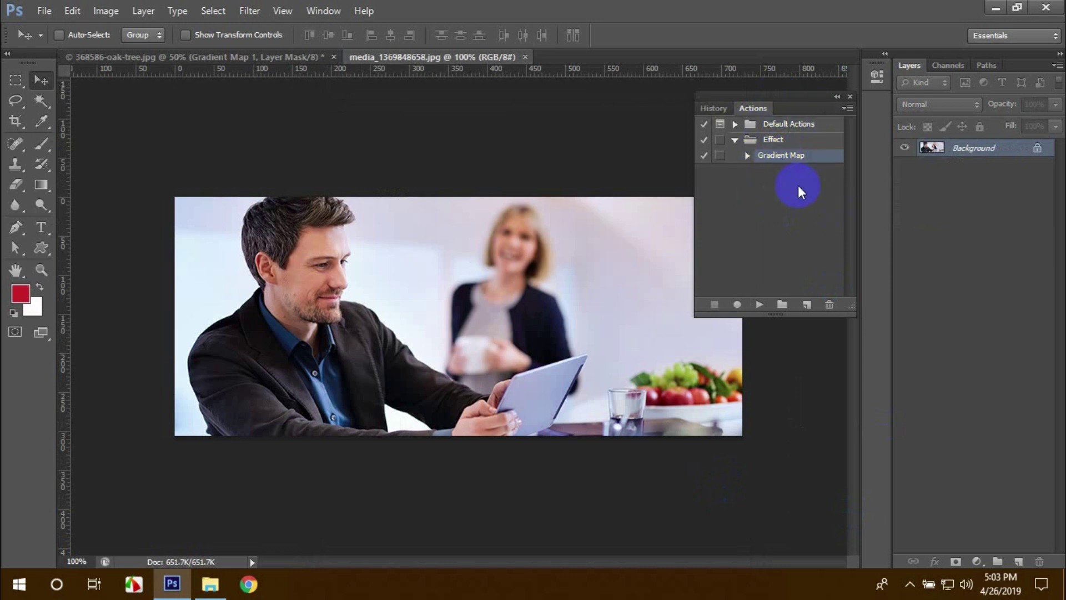
left_click(776, 160)
left_click(760, 305)
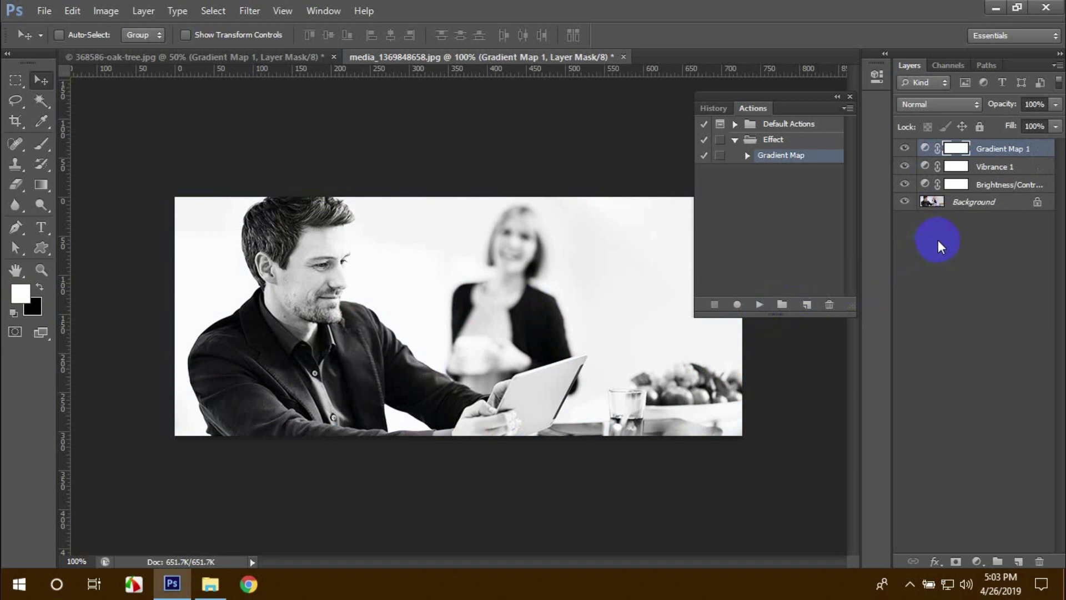
left_click(262, 58)
left_click(395, 56)
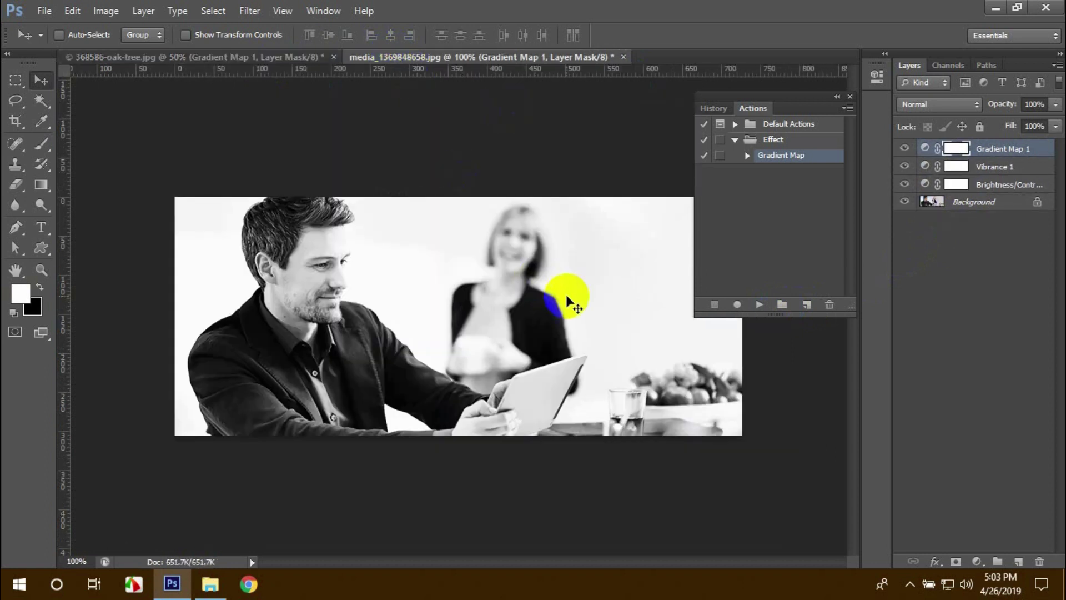
left_click(822, 186)
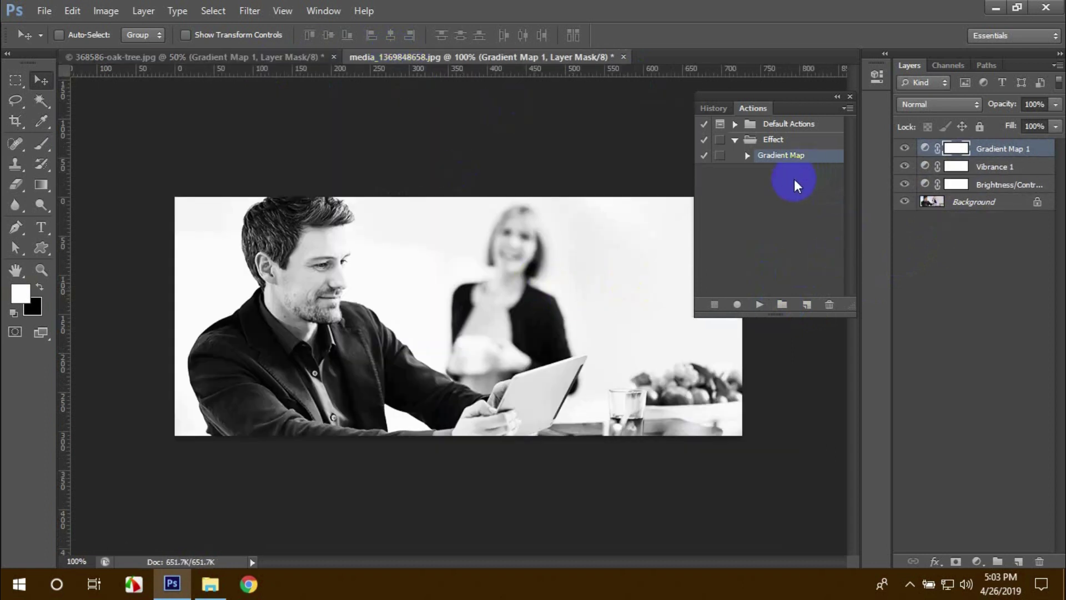
Collapse the Effect action set and open the Actions panel flyout menu.
mouse_move(808, 211)
left_mouse_down()
mouse_move(408, 148)
mouse_move(432, 168)
mouse_move(757, 109)
left_mouse_up()
left_click_drag(721, 147, 725, 155)
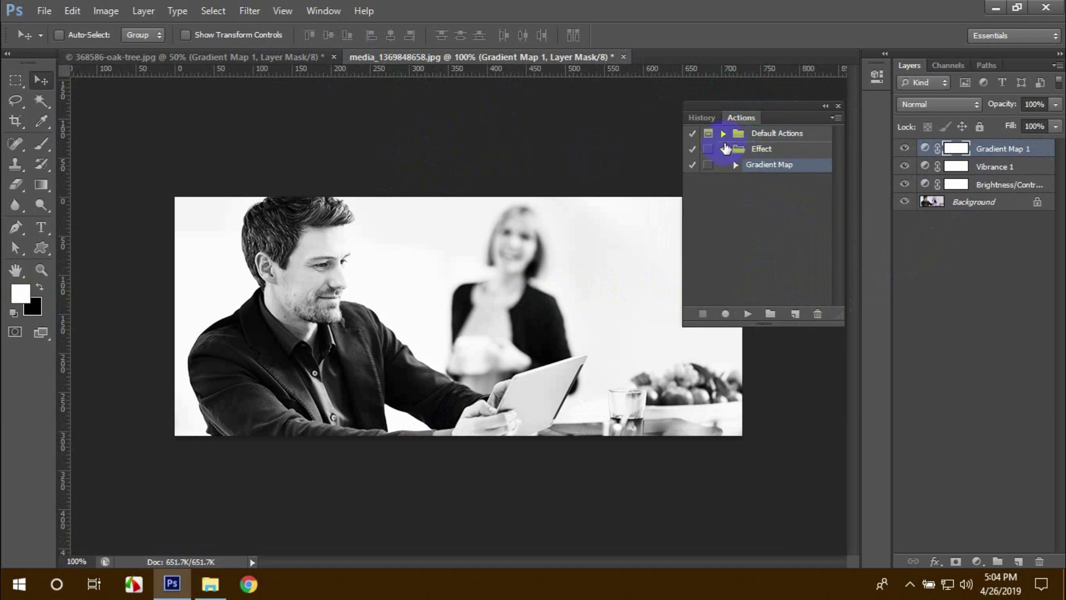
left_click(724, 151)
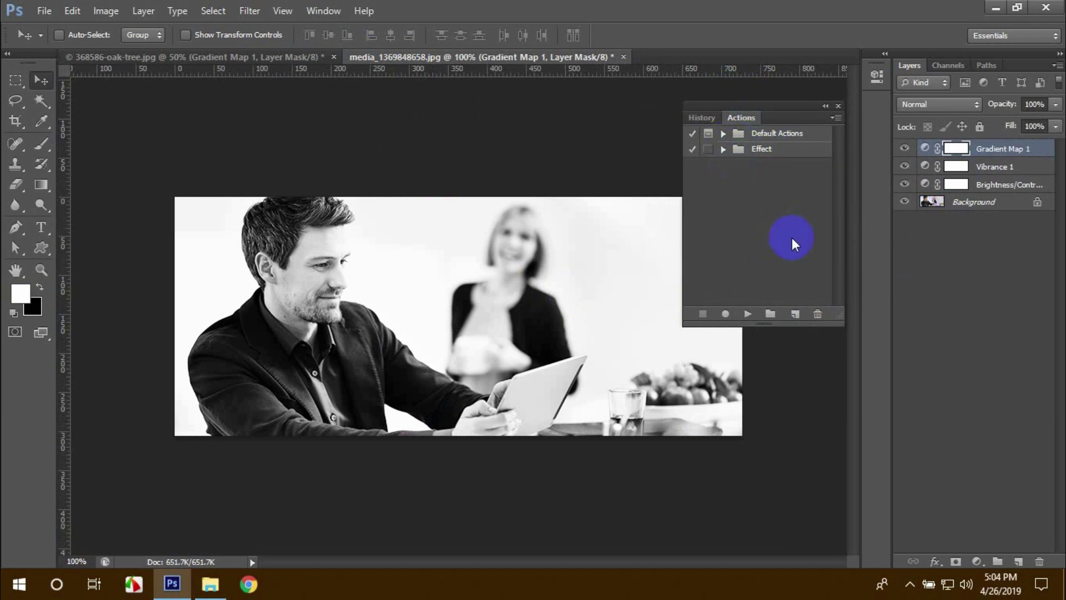
left_click(837, 122)
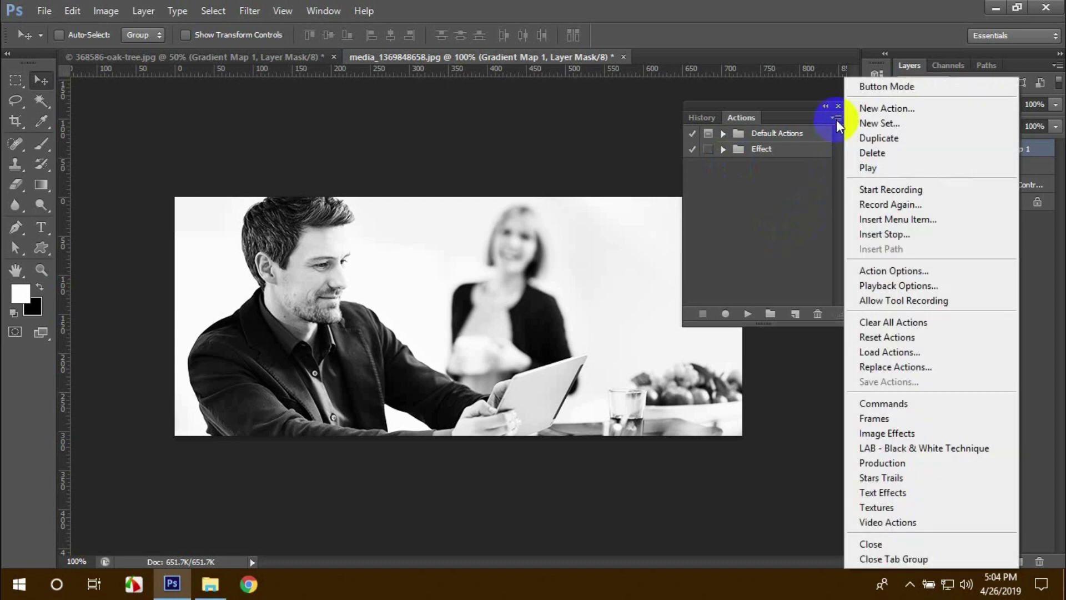
left_click(948, 352)
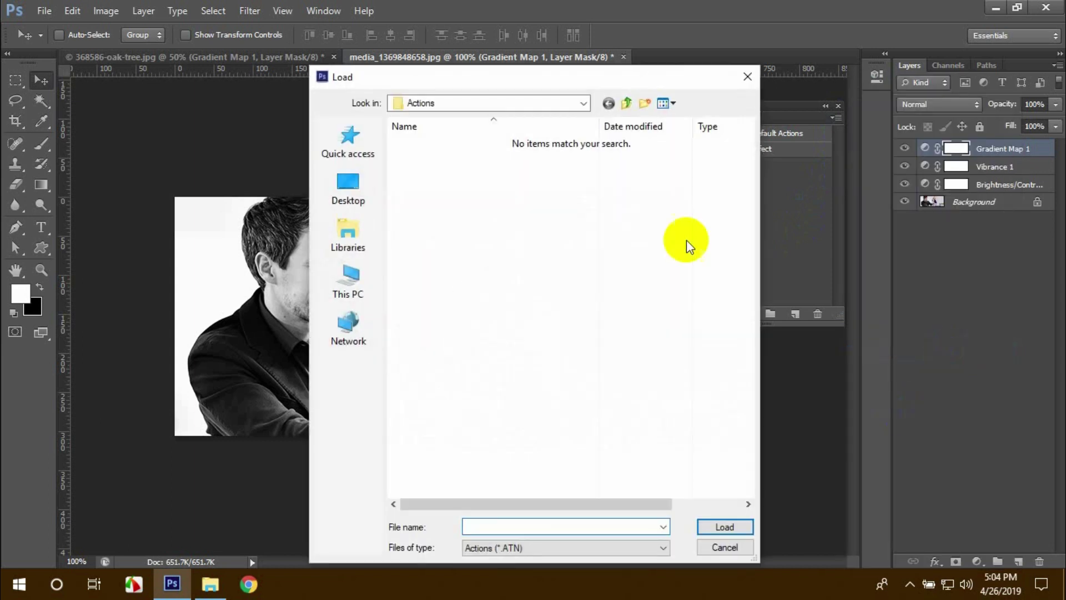
left_click_drag(515, 84, 611, 66)
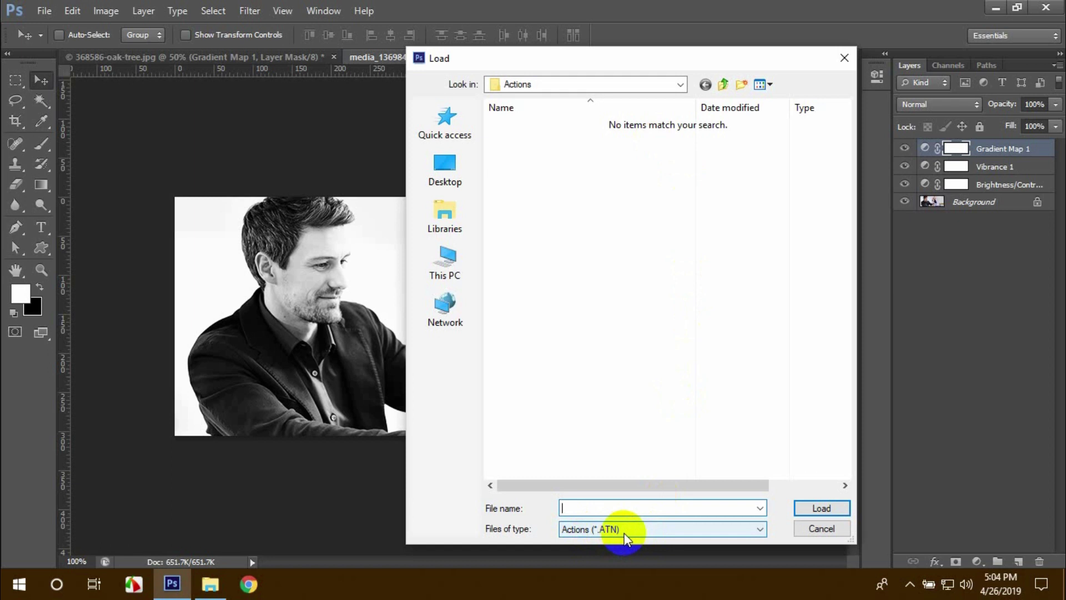
left_click_drag(571, 62, 578, 43)
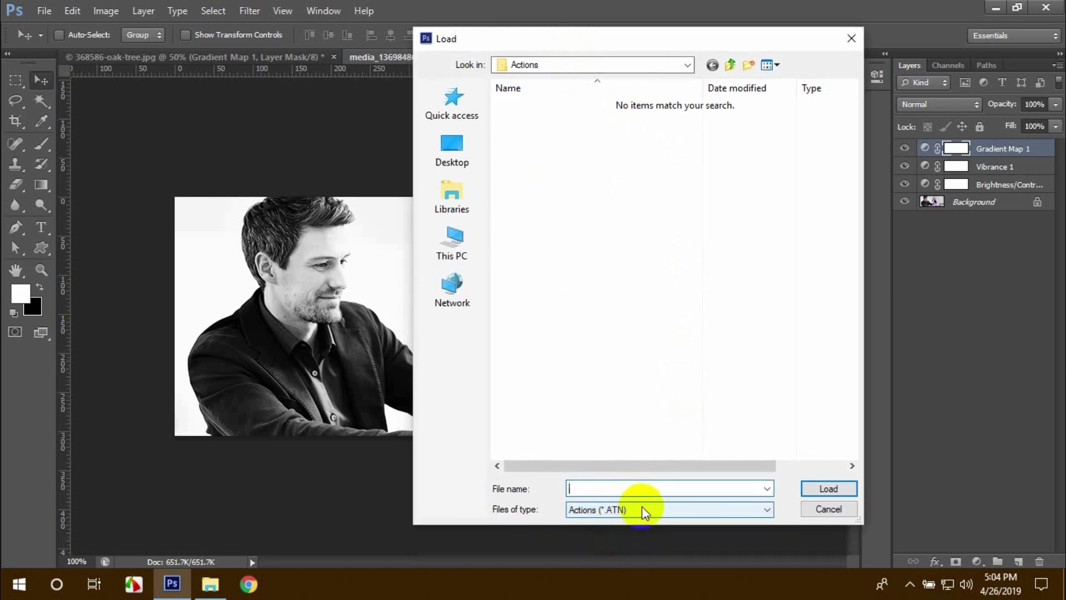
left_click(620, 519)
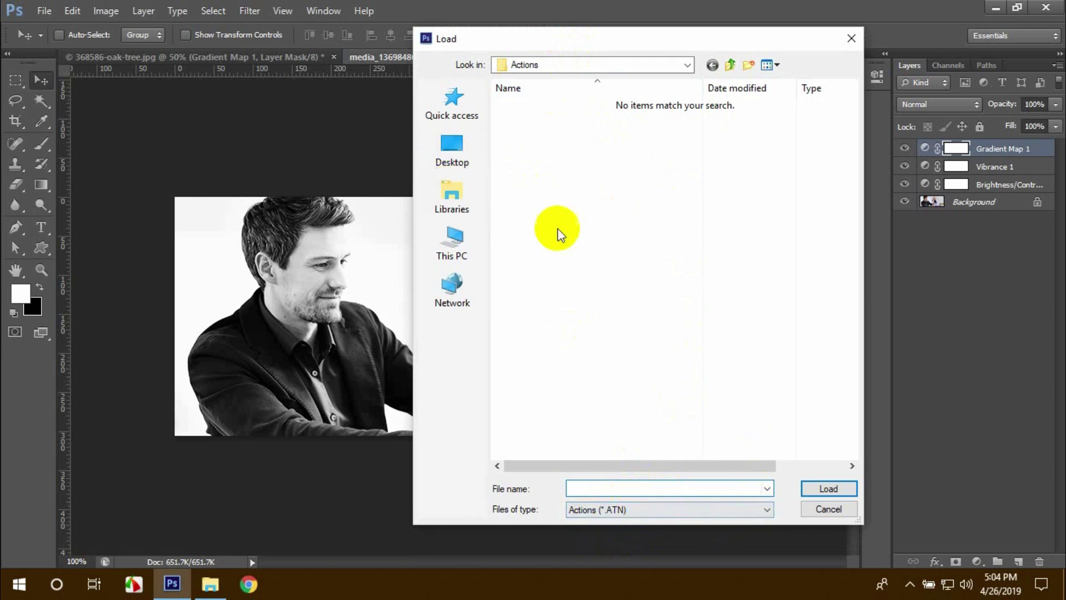
left_click(830, 509)
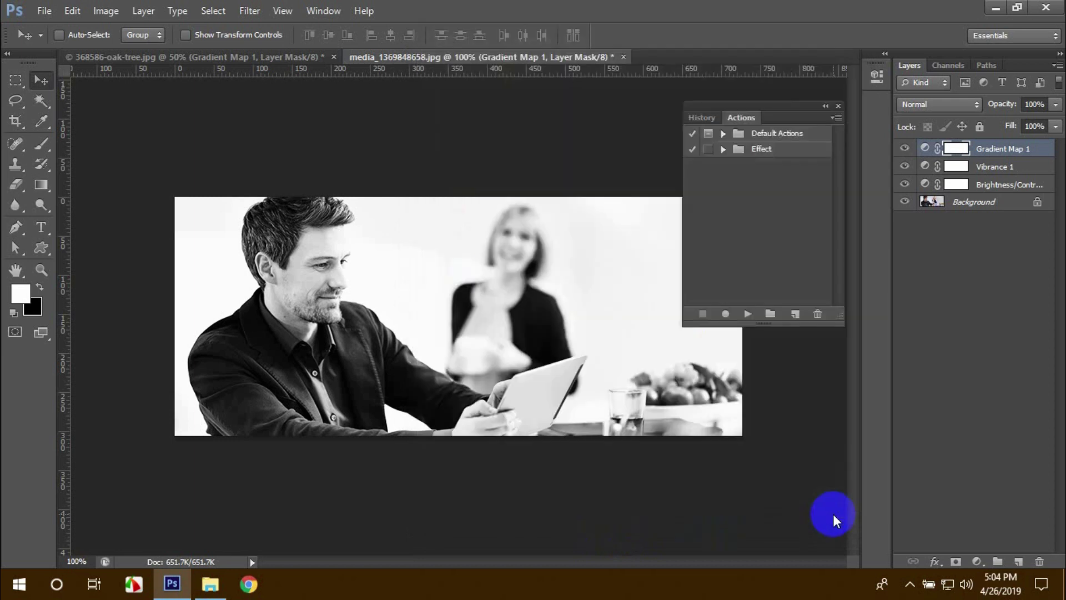
left_click(43, 10)
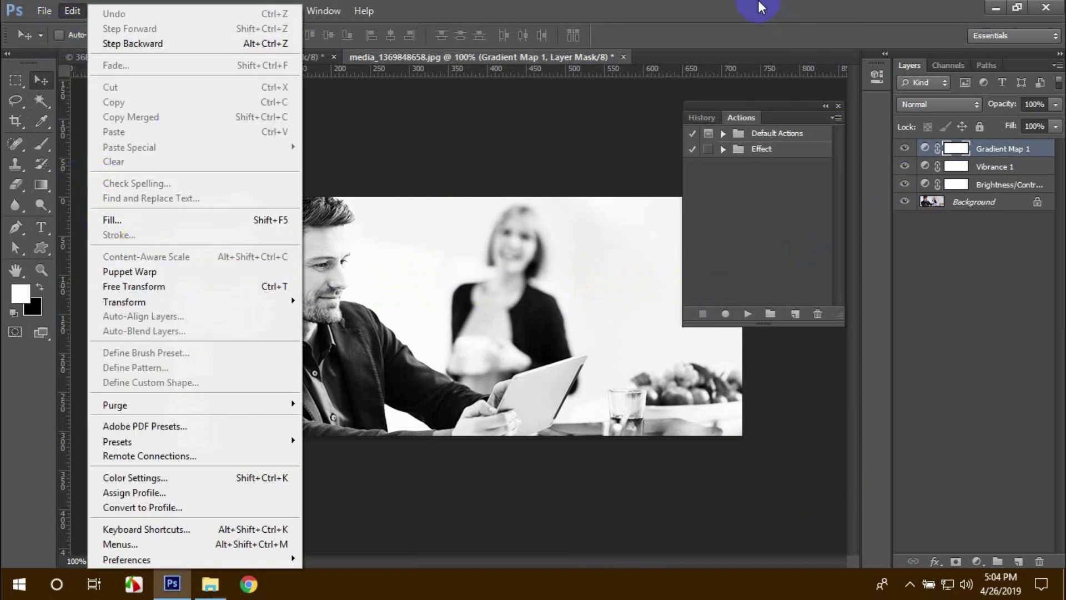
left_click(770, 33)
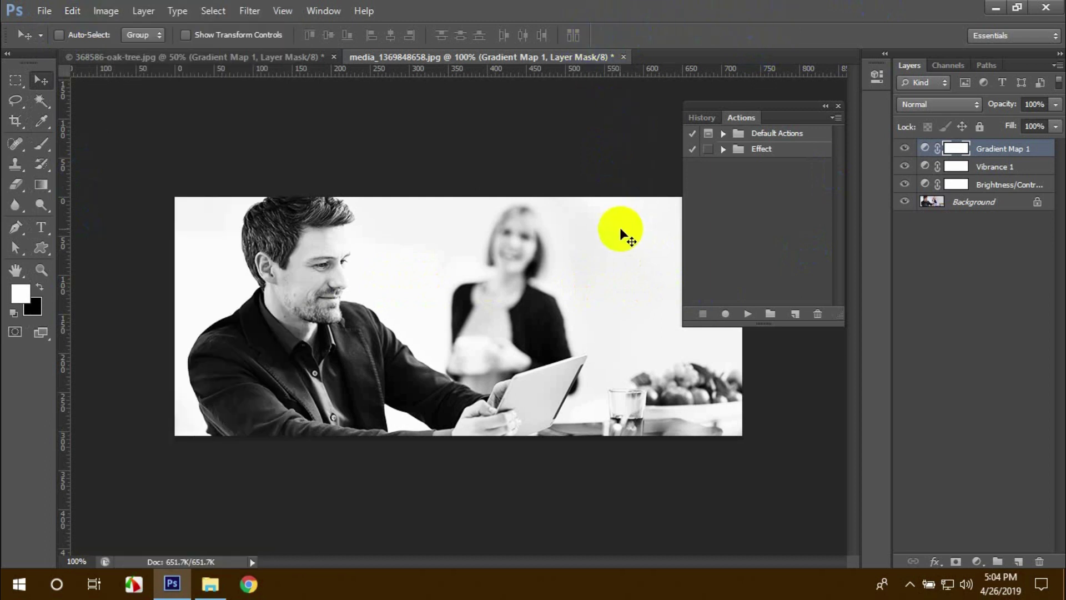